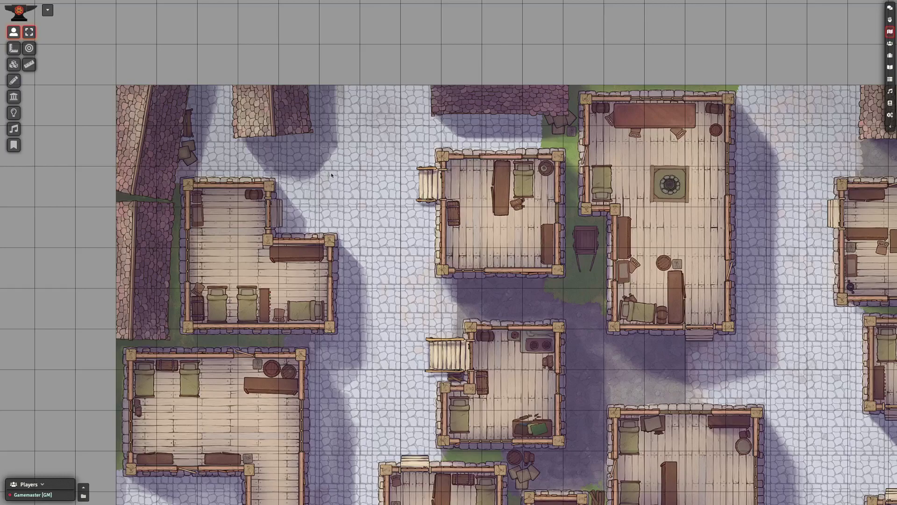
# Open the scene configuration for Two Streets A, edit its grid size in pixels and save the changes.
pyautogui.click(47, 10)
pyautogui.rightClick(77, 10)
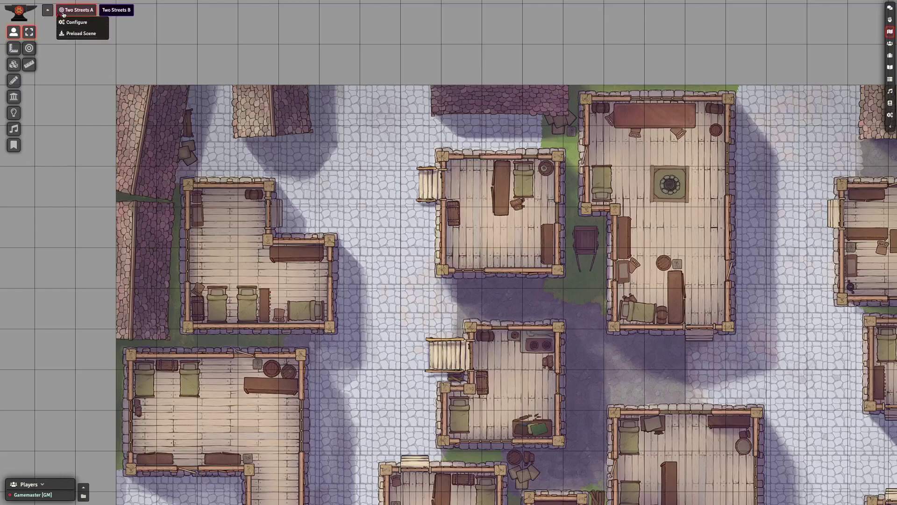
pyautogui.click(80, 27)
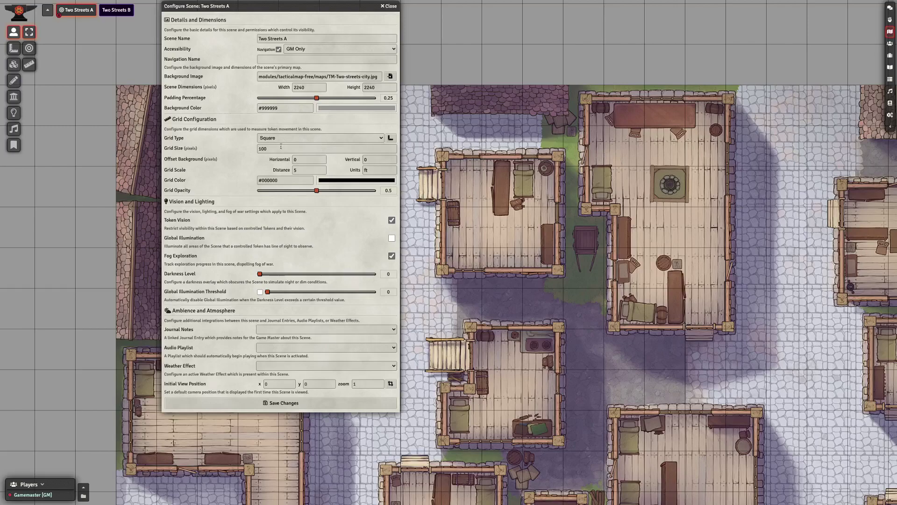
pyautogui.moveTo(265, 149); pyautogui.dragTo(252, 150)
pyautogui.click(283, 403)
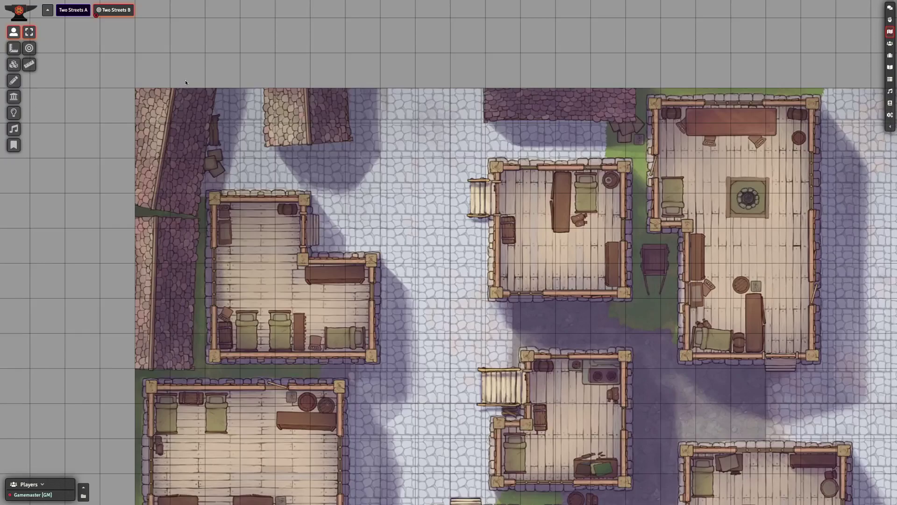
# Open the Grid Configuration Tool from the scene configuration of Two Streets B.
pyautogui.rightClick(118, 14)
pyautogui.click(119, 21)
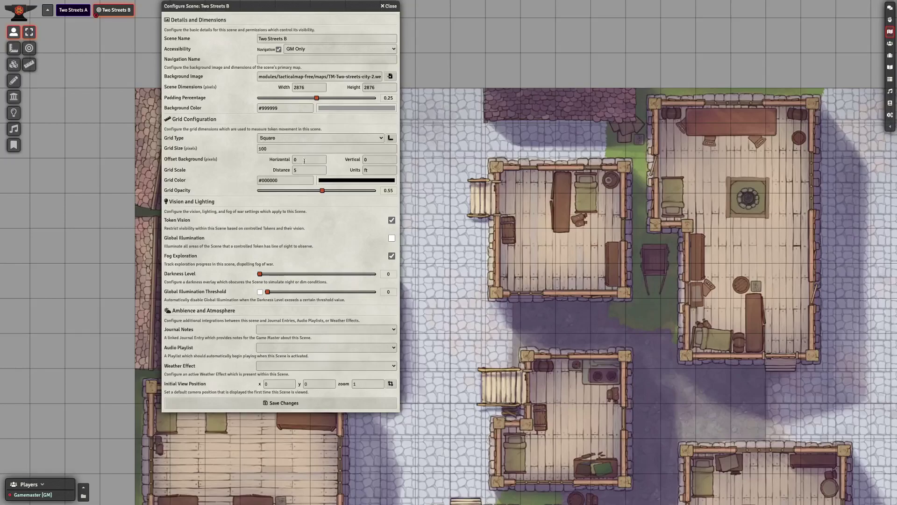
pyautogui.click(390, 140)
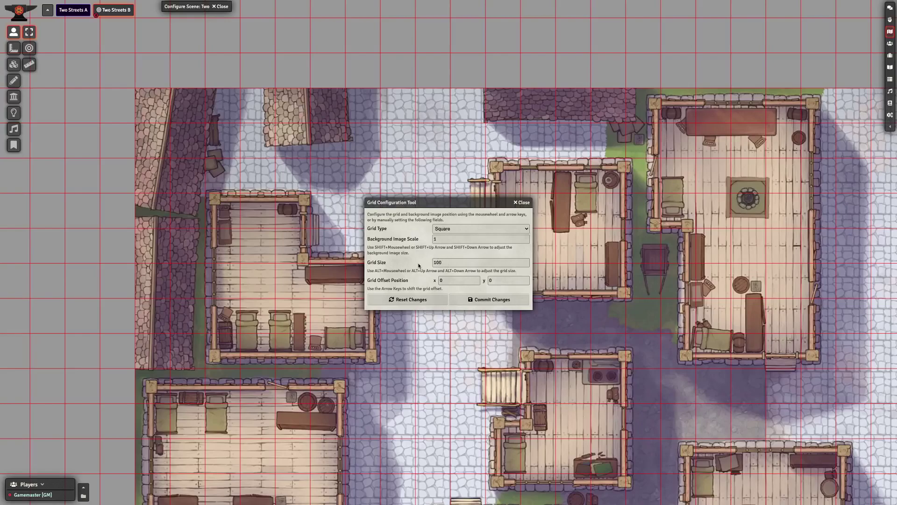
pyautogui.click(446, 263)
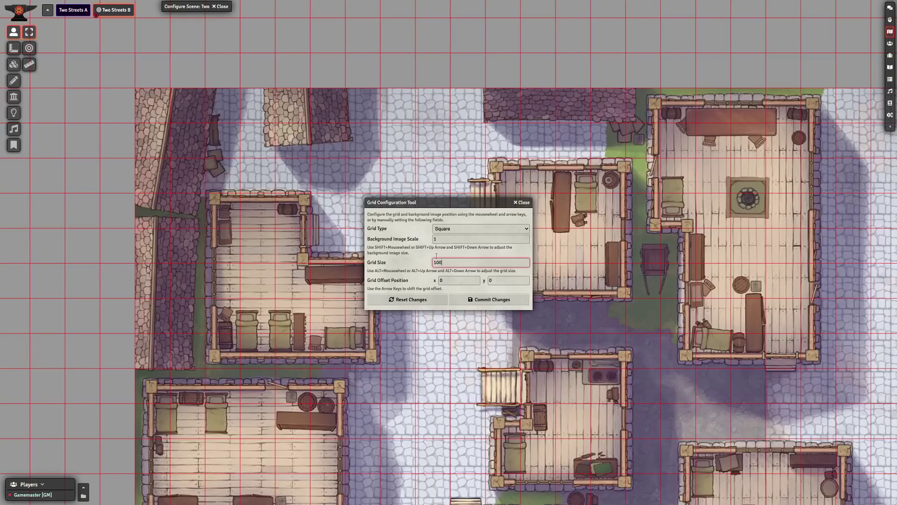
pyautogui.click(445, 242)
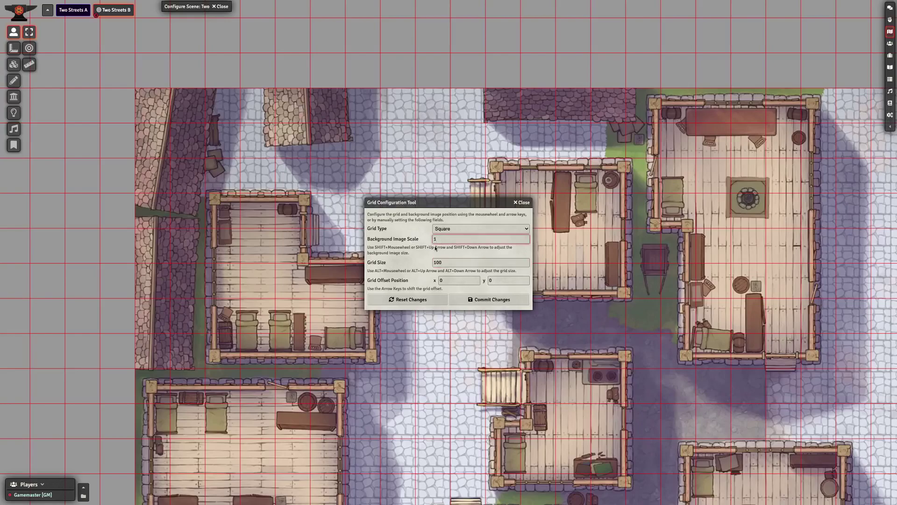
pyautogui.click(412, 239)
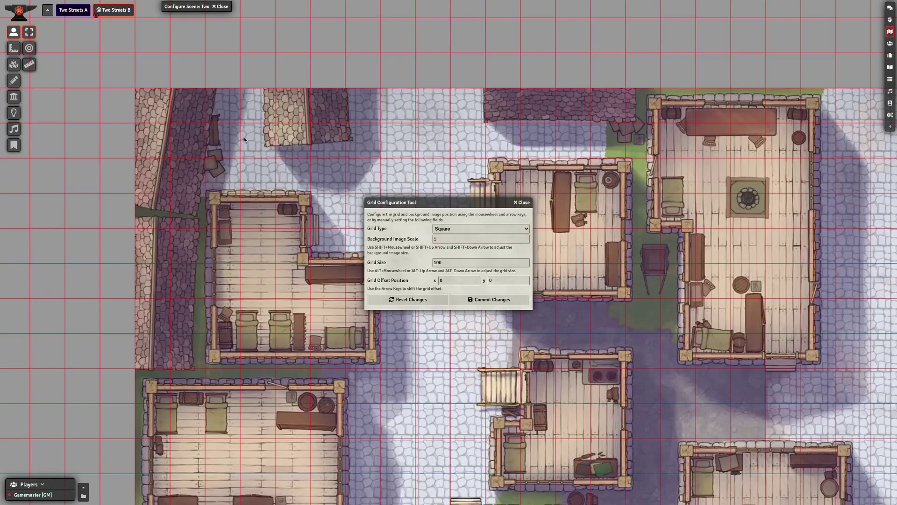
# Shift the grid offset of Two Streets B to x 70 and y -9 to line the map up with the grid.
pyautogui.press('Right')
pyautogui.press('Right')
pyautogui.press('Right')
pyautogui.press('Right')
pyautogui.press('Right')
pyautogui.press('Right')
pyautogui.press('Right')
pyautogui.press('Right')
pyautogui.press('Right')
pyautogui.press('Right')
pyautogui.press('Right')
pyautogui.press('Right')
pyautogui.press('Right')
pyautogui.press('Right')
pyautogui.press('Right')
pyautogui.press('Right')
pyautogui.press('Right')
pyautogui.press('Right')
pyautogui.press('Right')
pyautogui.press('Right')
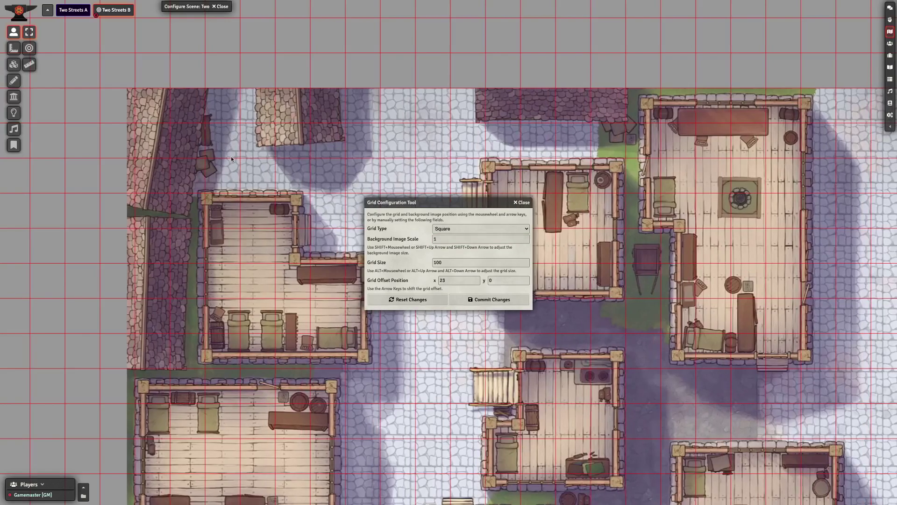
pyautogui.press('Right')
pyautogui.press('Right')
pyautogui.press('Right')
pyautogui.press('Right')
pyautogui.press('Right')
pyautogui.press('Right')
pyautogui.press('Right')
pyautogui.press('Right')
pyautogui.press('Right')
pyautogui.press('Right')
pyautogui.press('Right')
pyautogui.press('Right')
pyautogui.press('Right')
pyautogui.press('Right')
pyautogui.press('Right')
pyautogui.press('Right')
pyautogui.press('Right')
pyautogui.press('Right')
pyautogui.press('Right')
pyautogui.press('Right')
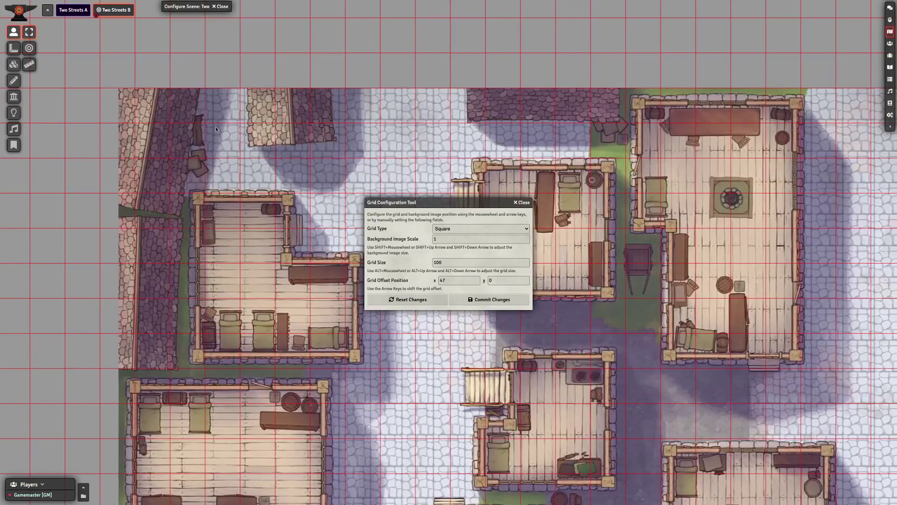
pyautogui.press('Right')
pyautogui.press('Right')
pyautogui.press('Right')
pyautogui.press('Right')
pyautogui.press('Right')
pyautogui.press('Right')
pyautogui.press('Right')
pyautogui.press('Right')
pyautogui.press('Right')
pyautogui.press('Right')
pyautogui.press('Right')
pyautogui.press('Right')
pyautogui.press('Right')
pyautogui.press('Right')
pyautogui.press('Right')
pyautogui.press('Right')
pyautogui.press('Right')
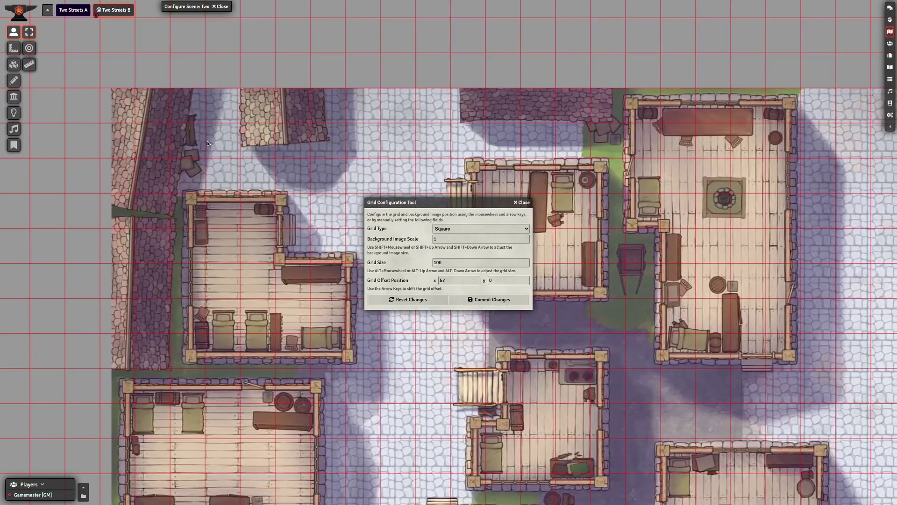
pyautogui.press('Right')
pyautogui.press('Up')
pyautogui.press('Up')
pyautogui.press('Up')
pyautogui.press('Up')
pyautogui.press('Up')
pyautogui.press('Up')
pyautogui.press('Up')
pyautogui.press('Up')
pyautogui.press('Up')
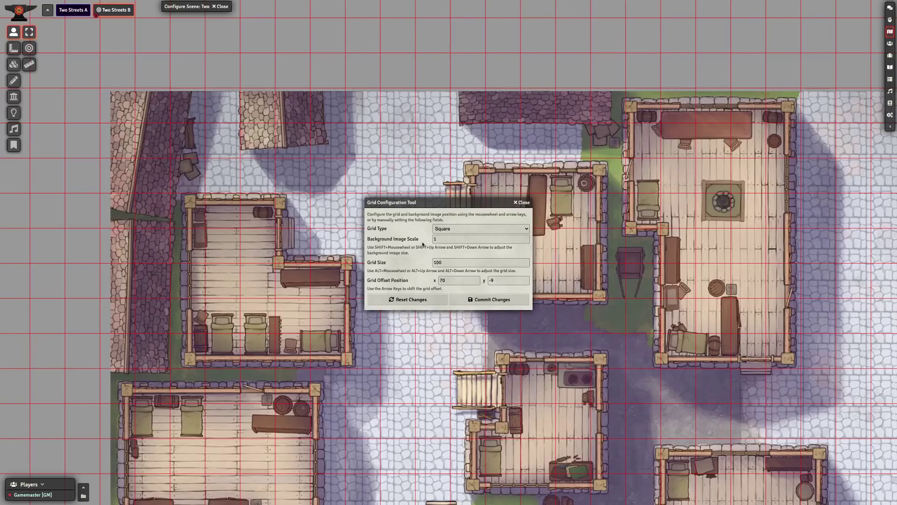
# Set the background image scale of Two Streets B to 1.2.
pyautogui.click(444, 239)
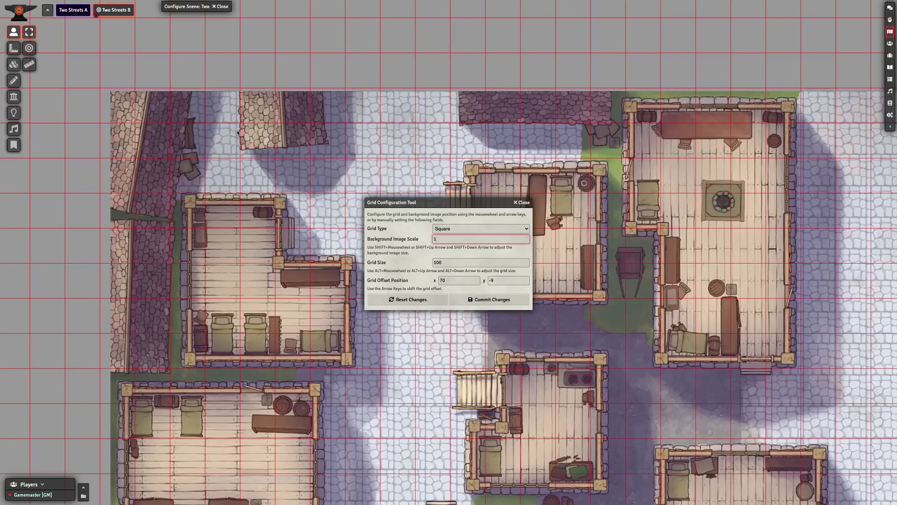
pyautogui.write('.2')
pyautogui.click(405, 261)
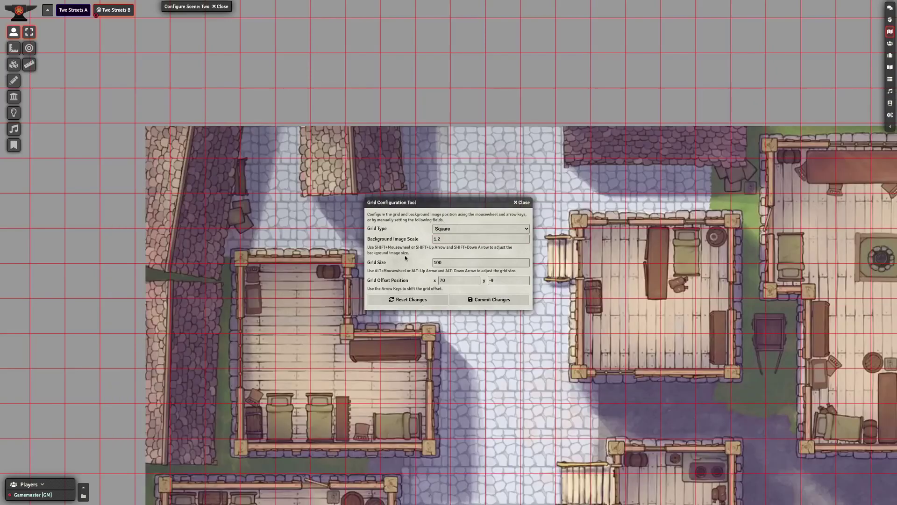
# Shift the map horizontally against the grid until the x offset is 124.
pyautogui.press('Left')
pyautogui.press('Left')
pyautogui.press('Left')
pyautogui.press('Left')
pyautogui.press('Left')
pyautogui.press('Left')
pyautogui.press('Left')
pyautogui.press('Left')
pyautogui.press('Left')
pyautogui.press('Left')
pyautogui.press('Left')
pyautogui.press('Left')
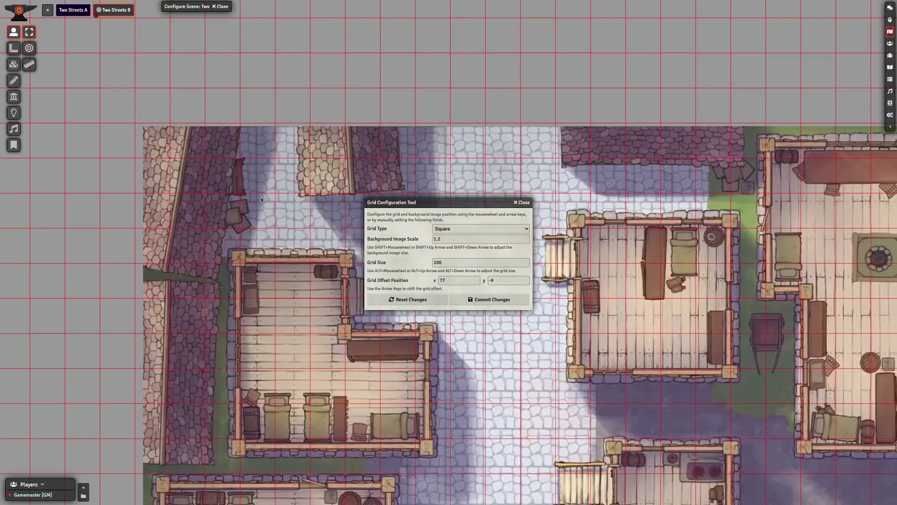
pyautogui.press('Left')
pyautogui.press('Left')
pyautogui.press('Left')
pyautogui.press('Left')
pyautogui.press('Left')
pyautogui.press('Left')
pyautogui.press('Left')
pyautogui.press('Left')
pyautogui.press('Left')
pyautogui.press('Left')
pyautogui.press('Left')
pyautogui.press('Left')
pyautogui.press('Left')
pyautogui.press('Left')
pyautogui.press('Left')
pyautogui.press('Left')
pyautogui.press('Left')
pyautogui.press('Left')
pyautogui.press('Left')
pyautogui.press('Left')
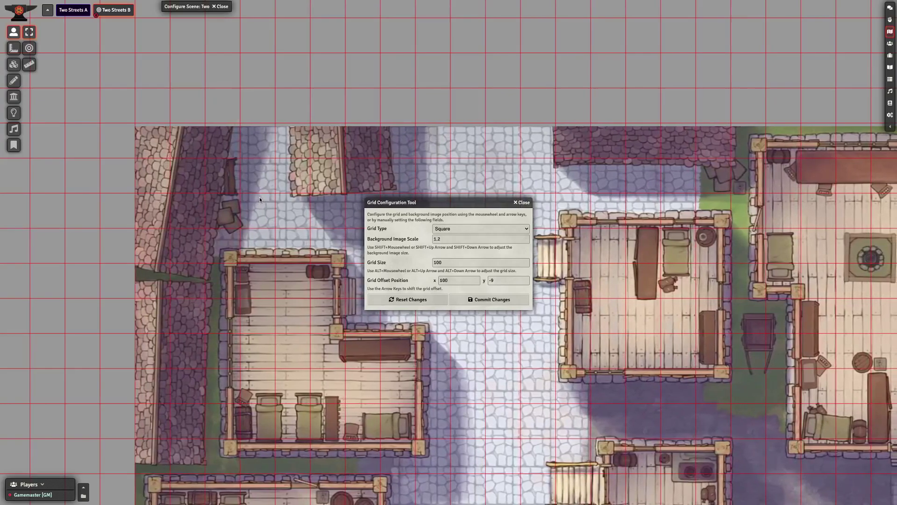
pyautogui.press('Left')
pyautogui.press('Left')
pyautogui.press('Left')
pyautogui.press('Left')
pyautogui.press('Left')
pyautogui.press('Left')
pyautogui.press('Left')
pyautogui.press('Left')
pyautogui.press('Left')
pyautogui.press('Left')
pyautogui.press('Left')
pyautogui.press('Left')
pyautogui.press('Left')
pyautogui.press('Left')
pyautogui.press('Left')
pyautogui.press('Left')
pyautogui.press('Left')
pyautogui.press('Left')
pyautogui.press('Left')
pyautogui.press('Left')
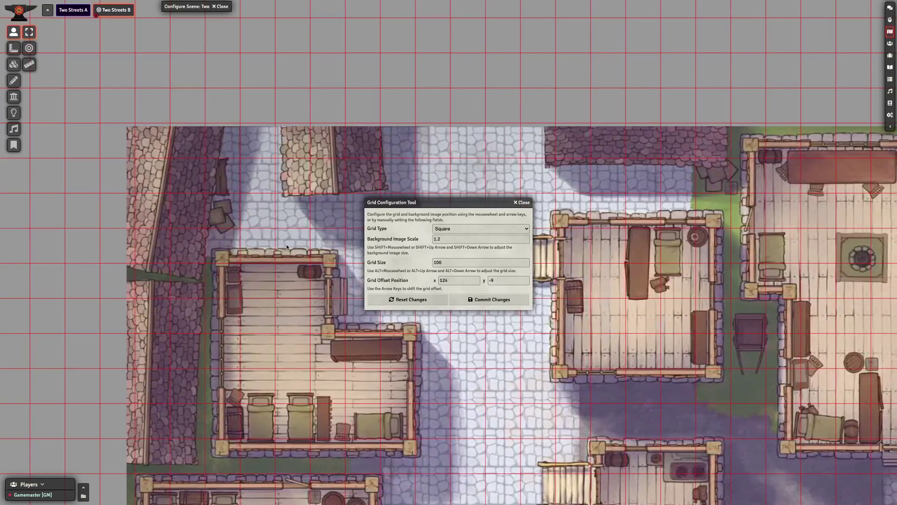
# Fine-tune the grid offset to x 124 and y 7.
pyautogui.press('Right')
pyautogui.press('Right')
pyautogui.press('Down')
pyautogui.press('Right')
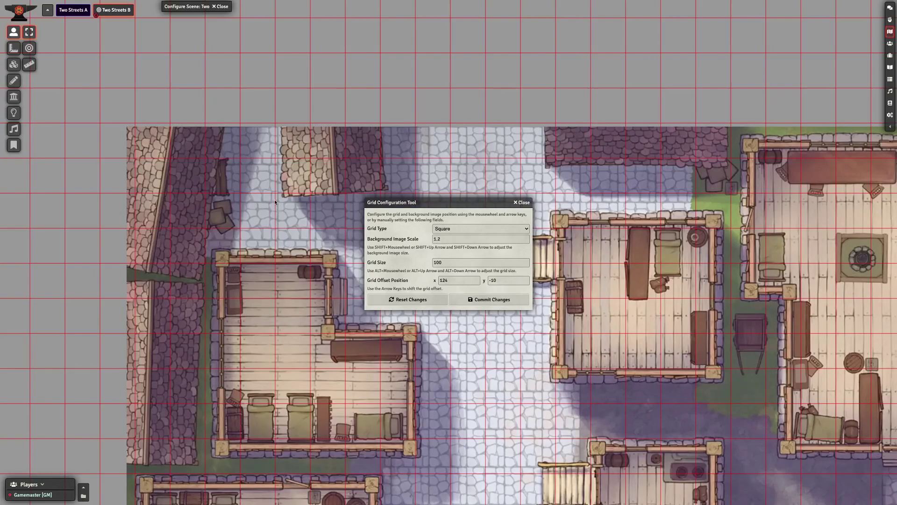
pyautogui.press('Up')
pyautogui.press('Up')
pyautogui.press('Up')
pyautogui.press('Up')
pyautogui.press('Up')
pyautogui.press('Up')
pyautogui.press('Up')
pyautogui.press('Up')
pyautogui.press('Up')
pyautogui.press('Up')
pyautogui.press('Up')
pyautogui.press('Up')
pyautogui.press('Up')
pyautogui.press('Up')
pyautogui.press('Up')
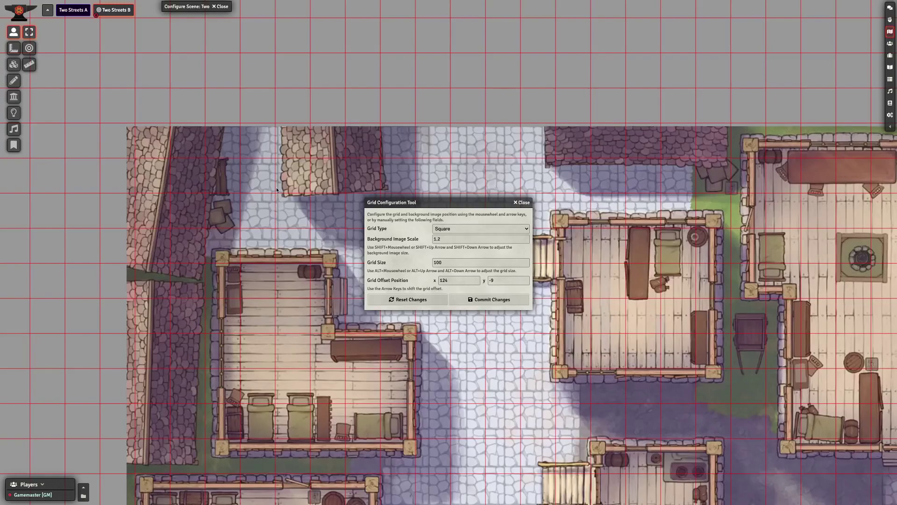
pyautogui.press('Up')
pyautogui.press('Up')
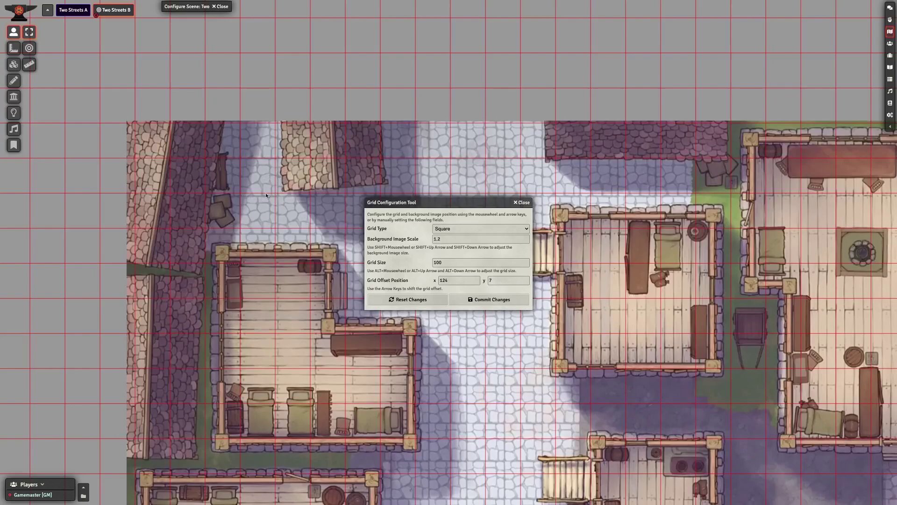
# Set the background image scale of Two Streets B to 1.1.
pyautogui.click(439, 239)
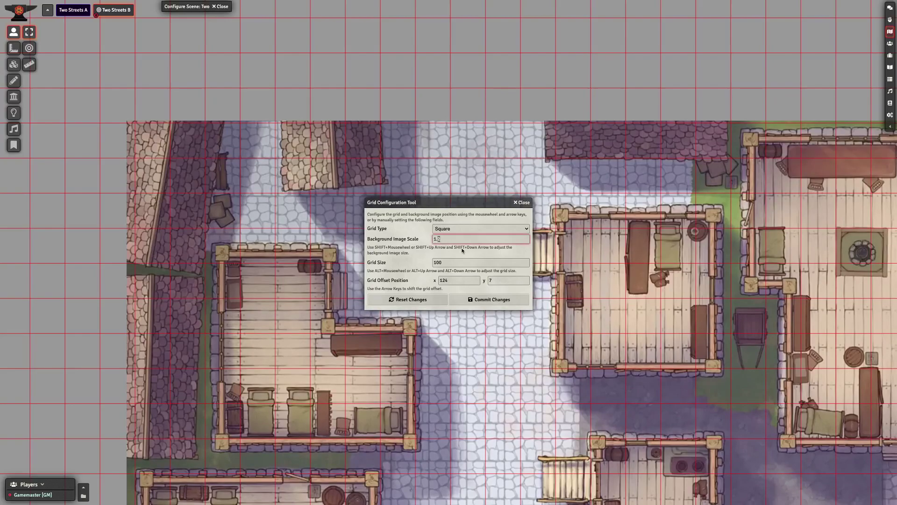
pyautogui.press('BackSpace')
pyautogui.write('1')
pyautogui.press('Return')
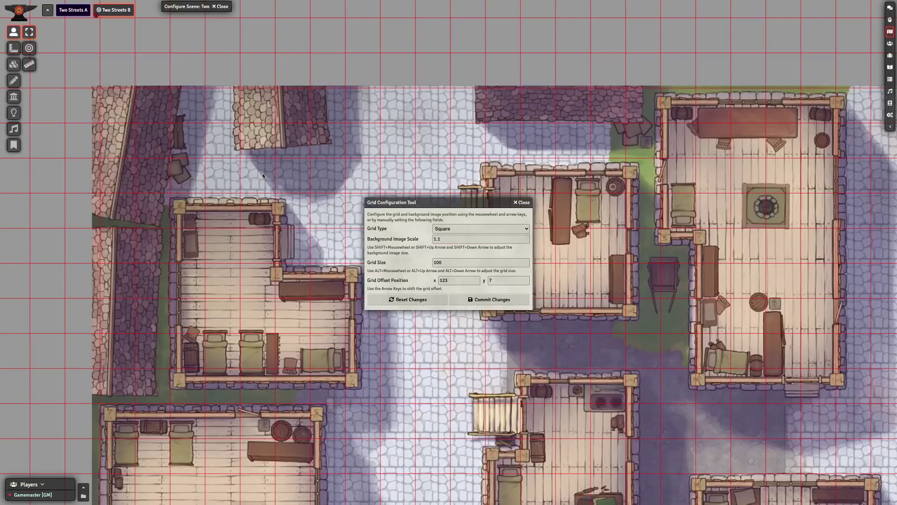
# Nudge the Two Streets B map against the grid until the offset is x 95 and y -3.
pyautogui.press('Right')
pyautogui.press('Right')
pyautogui.press('Right')
pyautogui.press('Right')
pyautogui.press('Right')
pyautogui.press('Right')
pyautogui.press('Right')
pyautogui.press('Right')
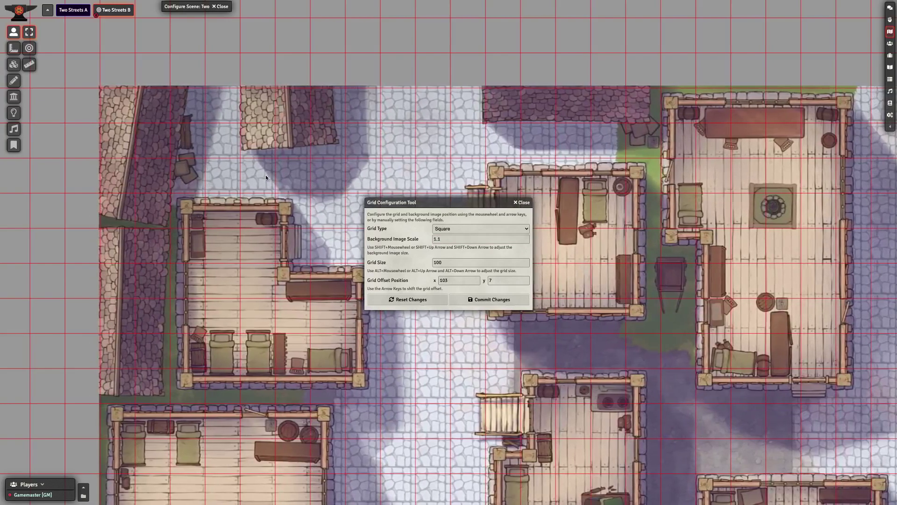
pyautogui.press('Down')
pyautogui.press('Down')
pyautogui.press('Down')
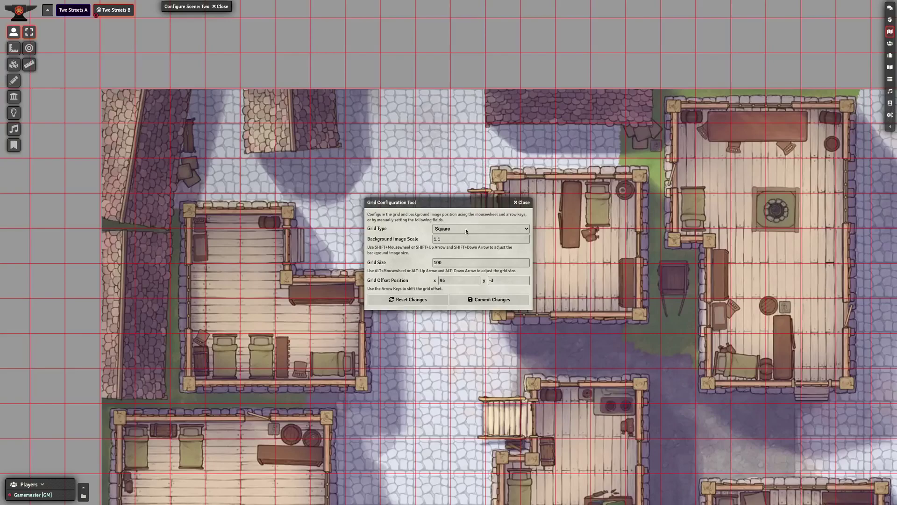
# Set the background image scale to 1.15 and shift the map horizontally until the x offset is 103.
pyautogui.click(442, 238)
pyautogui.press('Return')
pyautogui.press('Right')
pyautogui.press('Right')
pyautogui.press('Right')
pyautogui.press('Right')
pyautogui.press('Right')
pyautogui.press('Right')
pyautogui.press('Right')
pyautogui.press('Right')
pyautogui.press('Right')
pyautogui.press('Right')
pyautogui.press('Right')
pyautogui.press('Right')
pyautogui.press('Right')
pyautogui.press('Right')
pyautogui.press('Right')
pyautogui.press('Right')
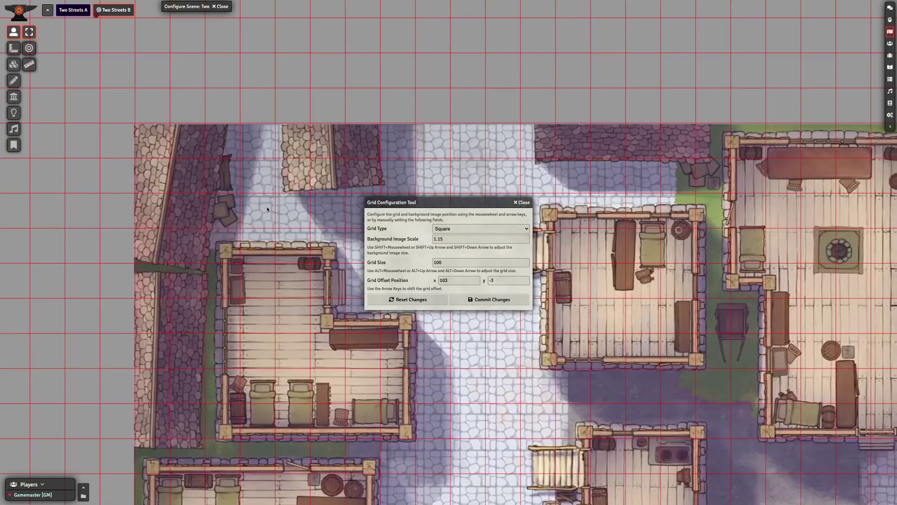
# Realign the map's upper corner with the grid by nudging the offset to x 114 and y 6.
pyautogui.press('Down')
pyautogui.press('Right')
pyautogui.press('Right')
pyautogui.press('Right')
pyautogui.press('Down')
pyautogui.press('Down')
pyautogui.press('Down')
pyautogui.press('Down')
pyautogui.press('Down')
pyautogui.press('Down')
pyautogui.press('Down')
pyautogui.press('Down')
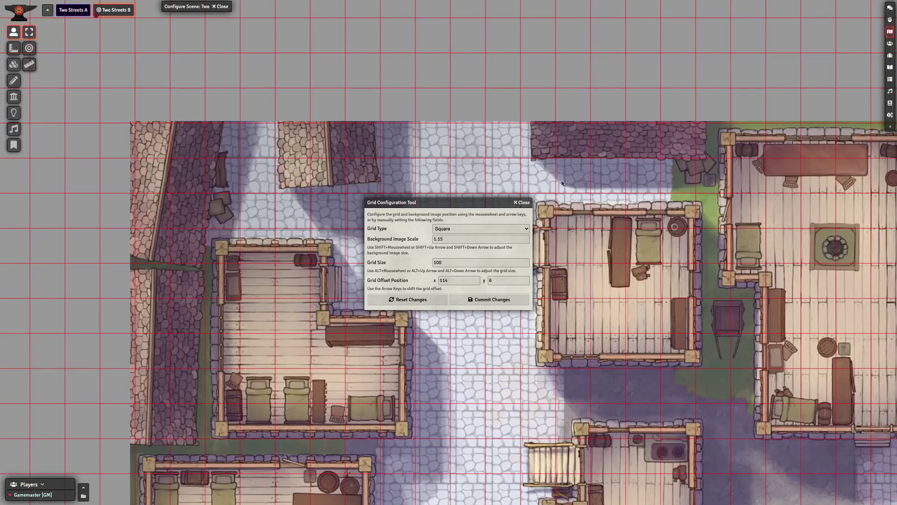
# Set the background image scale of Two Streets B to 1.12.
pyautogui.click(442, 239)
pyautogui.write('2')
pyautogui.press('Left')
pyautogui.press('Left')
pyautogui.press('Left')
pyautogui.press('Left')
pyautogui.press('Left')
pyautogui.press('Left')
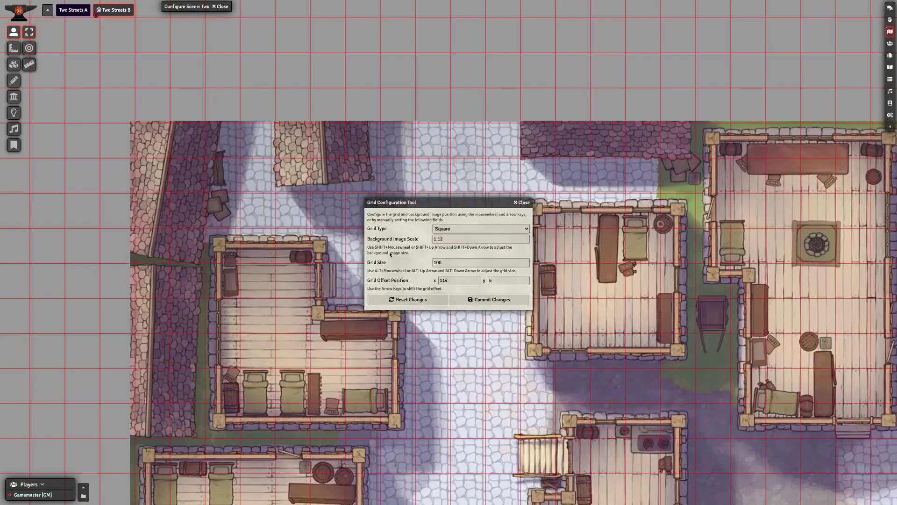
# Fine-tune the grid offset to x 103 and y 2 so the upper houses line up with the grid.
pyautogui.press('Left')
pyautogui.press('Left')
pyautogui.press('Left')
pyautogui.press('Left')
pyautogui.press('Left')
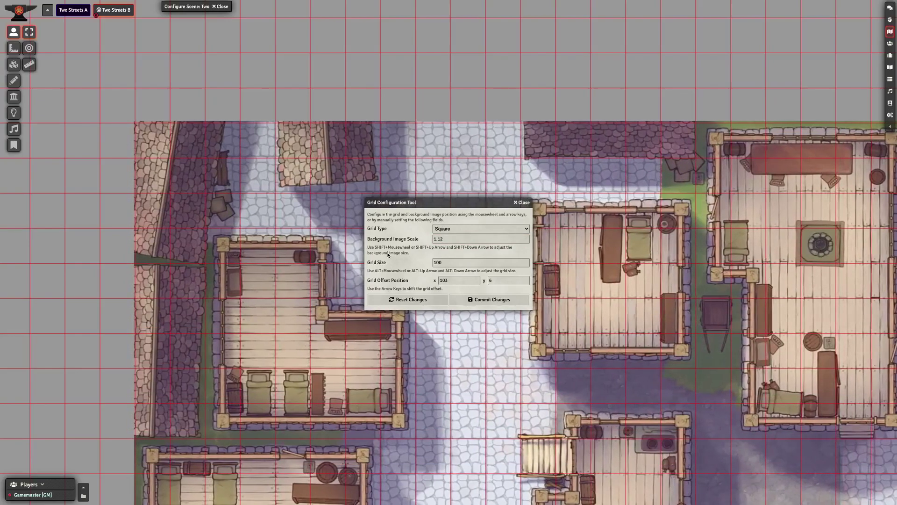
pyautogui.press('Up')
pyautogui.press('Up')
pyautogui.press('Up')
pyautogui.press('Up')
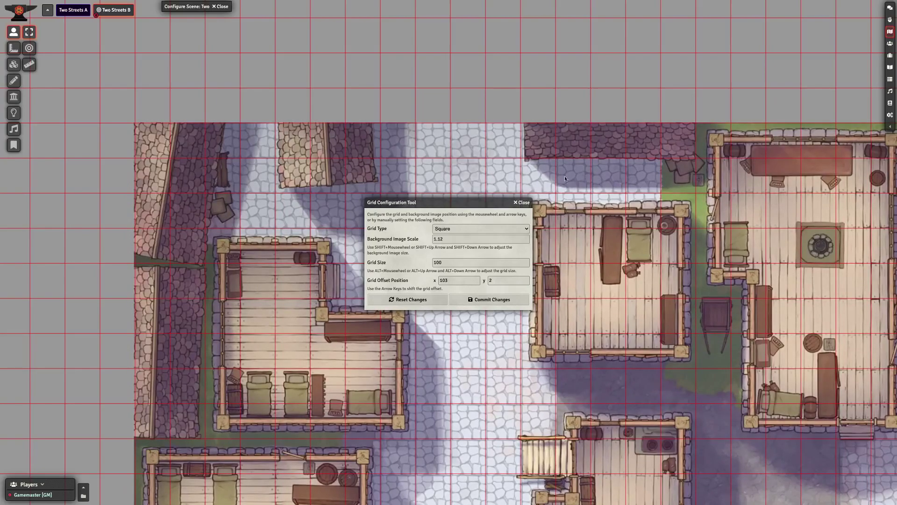
# Check the houses in the middle of the map and shift the map horizontally until the x offset is 111.
pyautogui.press('s')
pyautogui.press('d')
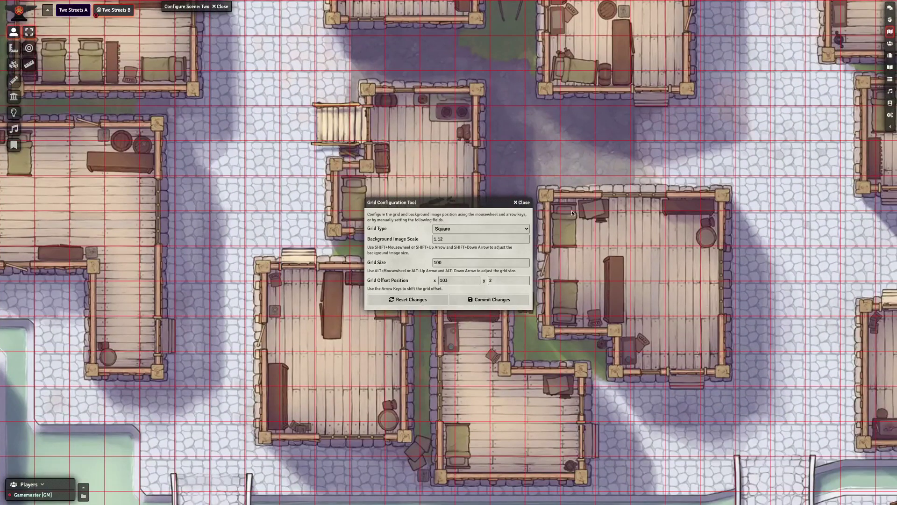
pyautogui.press('s')
pyautogui.press('d')
pyautogui.press('Right')
pyautogui.press('Right')
pyautogui.press('Right')
pyautogui.press('Right')
pyautogui.press('Right')
pyautogui.press('Right')
pyautogui.press('Right')
pyautogui.press('Right')
pyautogui.press('Right')
pyautogui.press('Right')
pyautogui.press('Right')
pyautogui.press('Right')
pyautogui.press('Right')
pyautogui.press('Right')
pyautogui.press('Right')
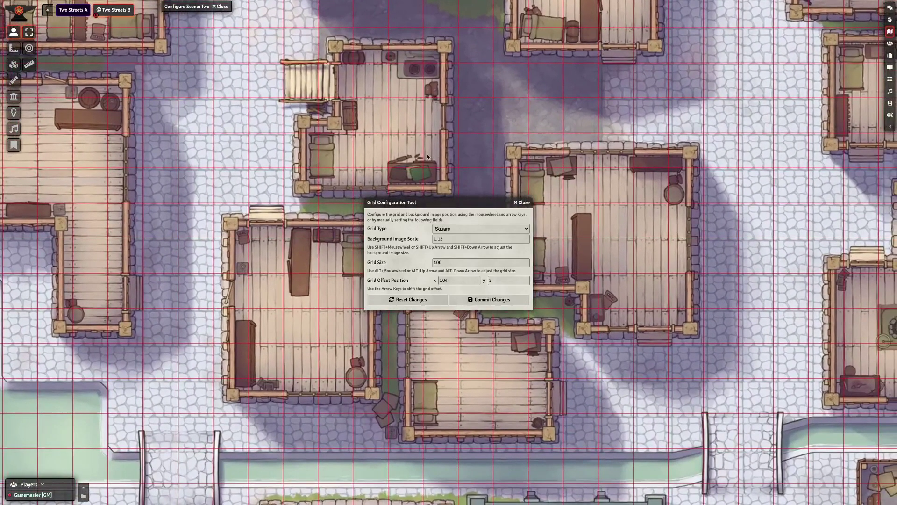
pyautogui.press('Left')
pyautogui.press('Left')
pyautogui.press('Left')
pyautogui.press('Left')
pyautogui.press('Left')
pyautogui.press('Left')
pyautogui.press('Left')
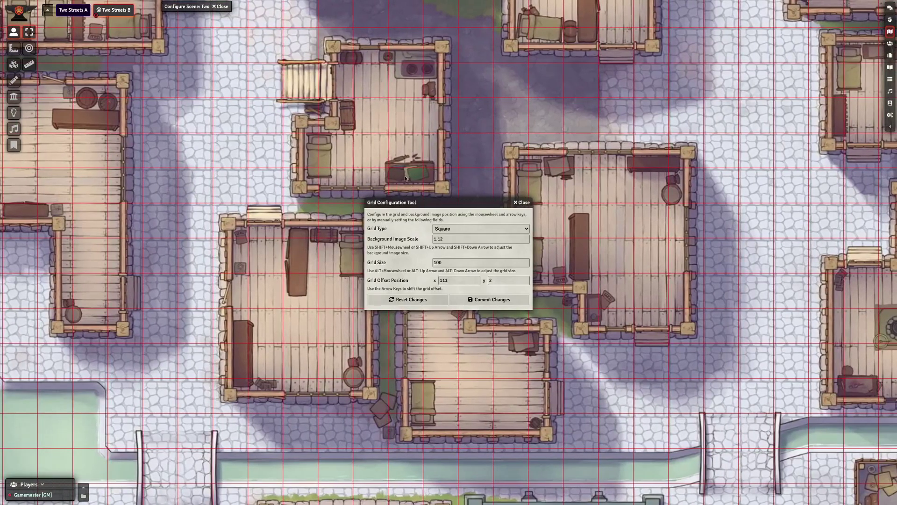
# Shift the map vertically against the grid until the y offset is 8.
pyautogui.press('Down')
pyautogui.press('Down')
pyautogui.press('Down')
pyautogui.press('Down')
pyautogui.press('Down')
pyautogui.press('Down')
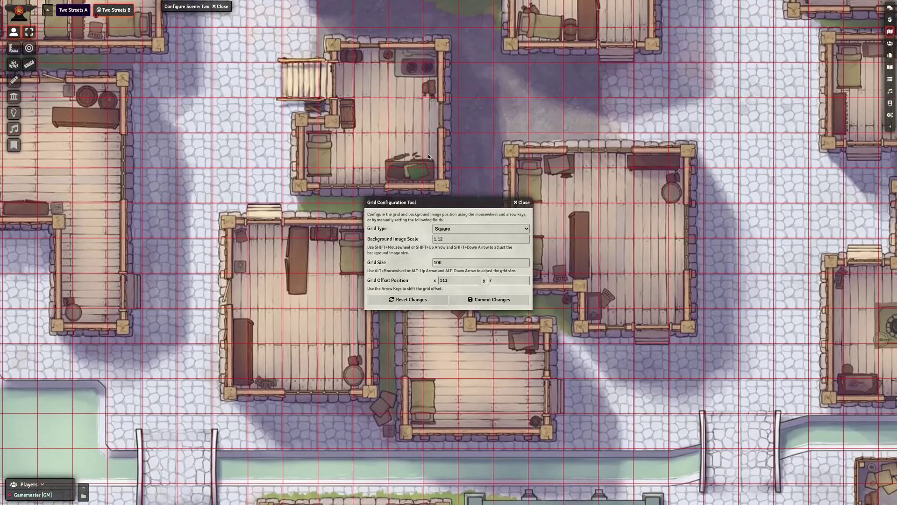
# Examine the grid alignment across the lower part of the map, around the canal, the stone building and the fountain.
pyautogui.press('s')
pyautogui.press('d')
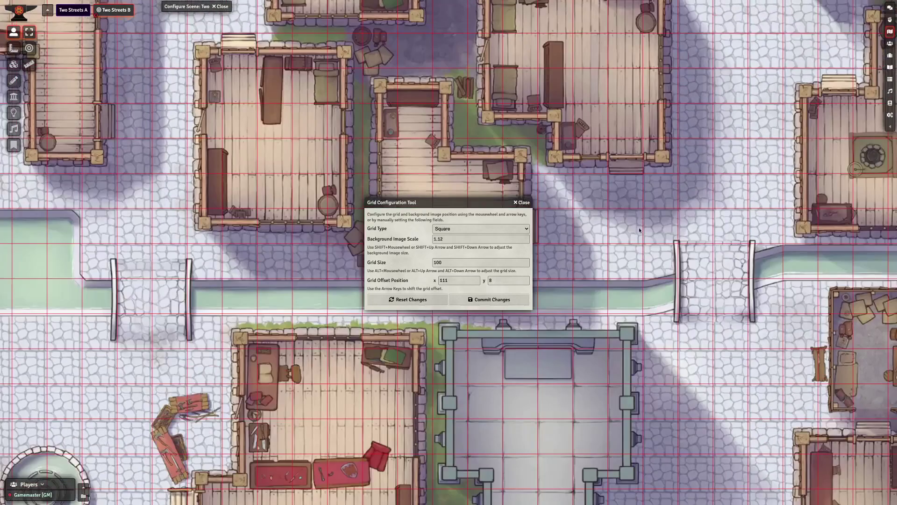
pyautogui.press('s')
pyautogui.press('d')
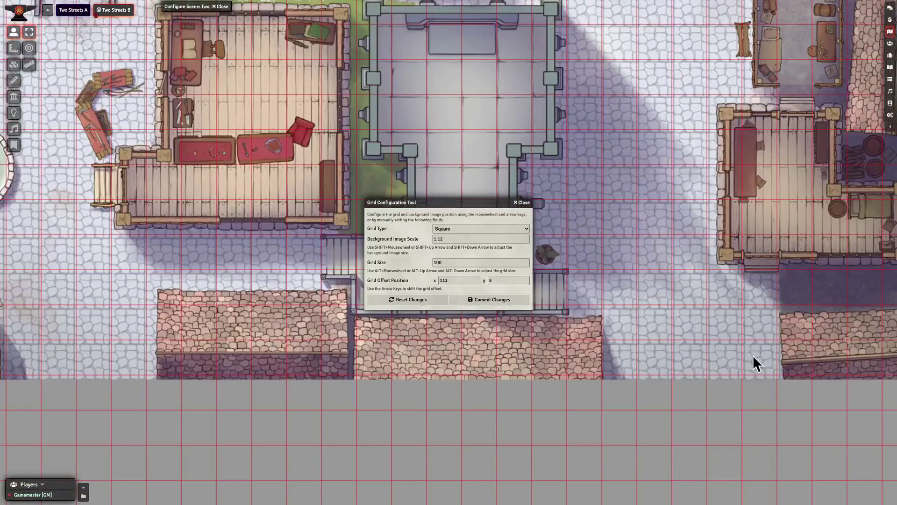
pyautogui.press('a')
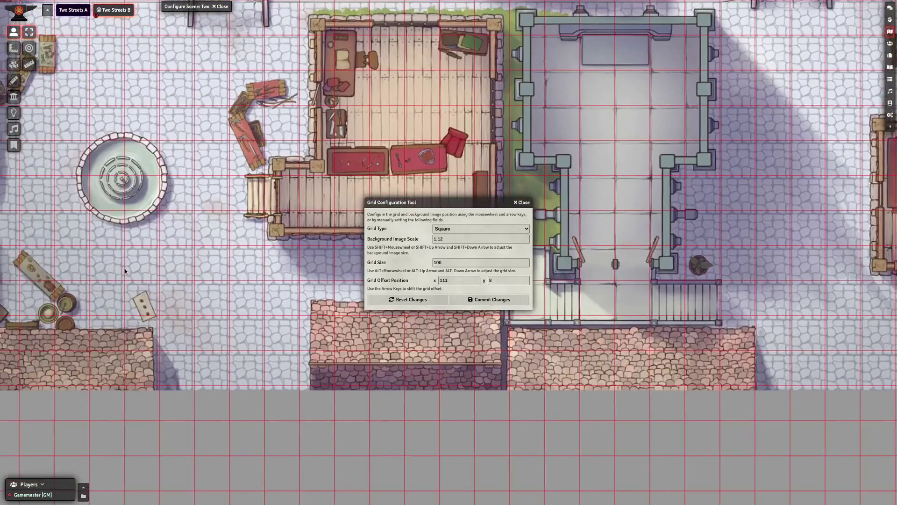
pyautogui.press('w')
pyautogui.press('a')
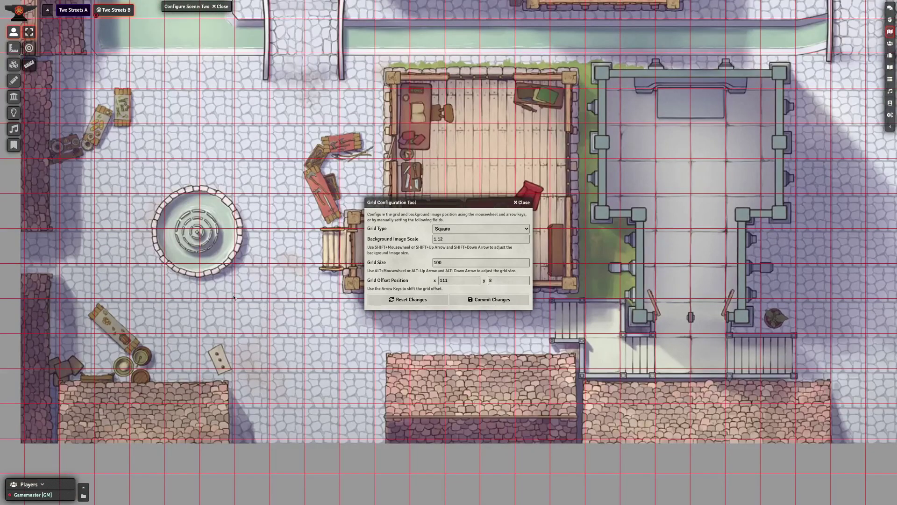
pyautogui.press('w')
pyautogui.press('d')
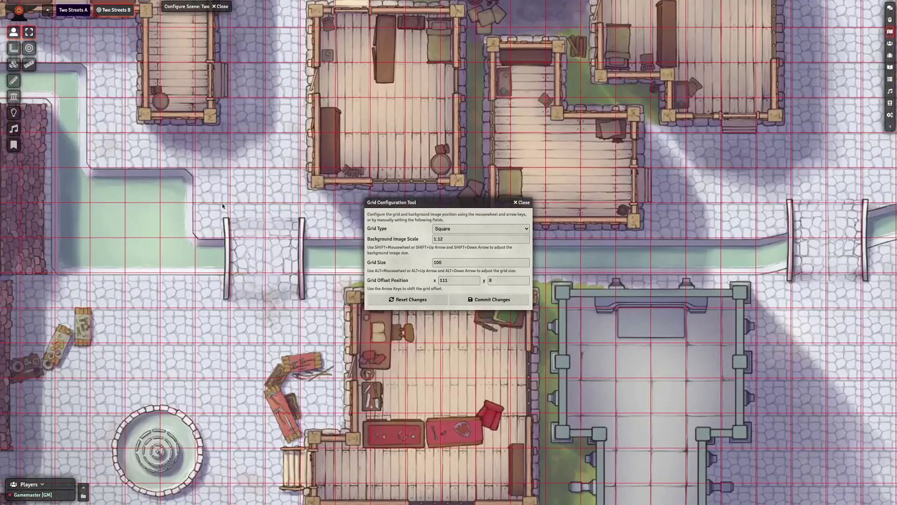
pyautogui.press('s')
pyautogui.press('a')
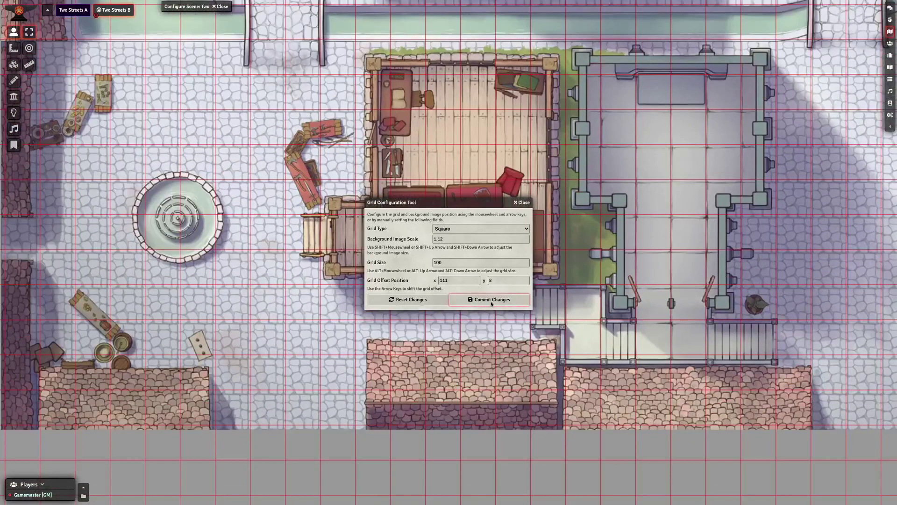
# Commit the grid changes, set the scene's grid opacity to 0 and save the scene configuration.
pyautogui.click(491, 304)
pyautogui.click(431, 275)
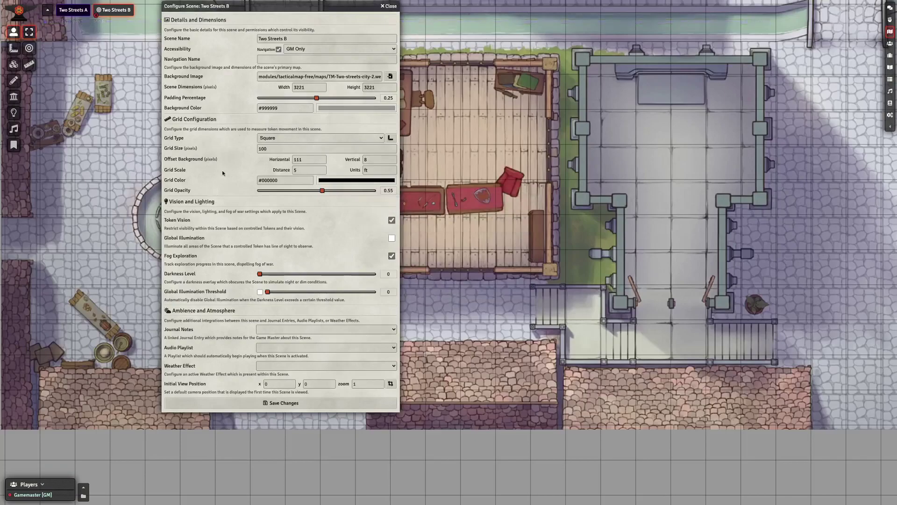
pyautogui.moveTo(322, 190); pyautogui.dragTo(256, 191)
pyautogui.click(294, 403)
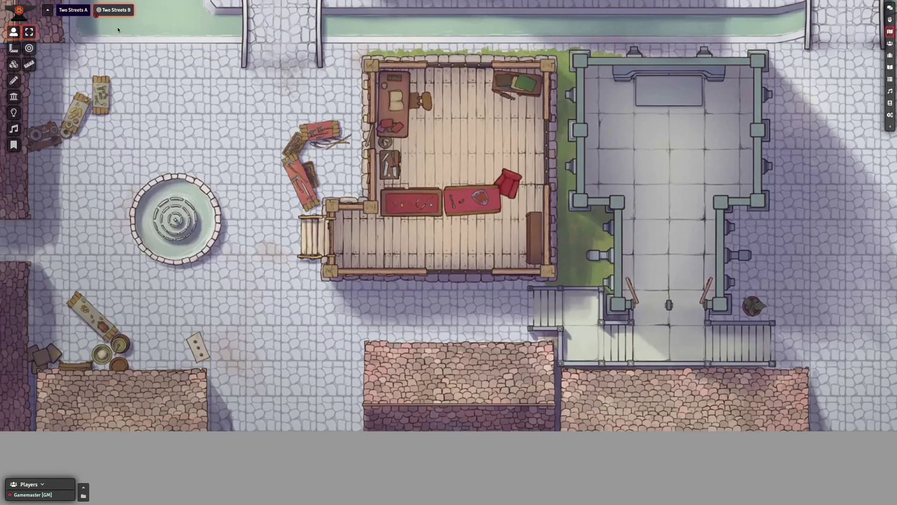
# Reopen the grid configuration of Two Streets B and round the background image scale to 1.12.
pyautogui.rightClick(119, 14)
pyautogui.click(120, 26)
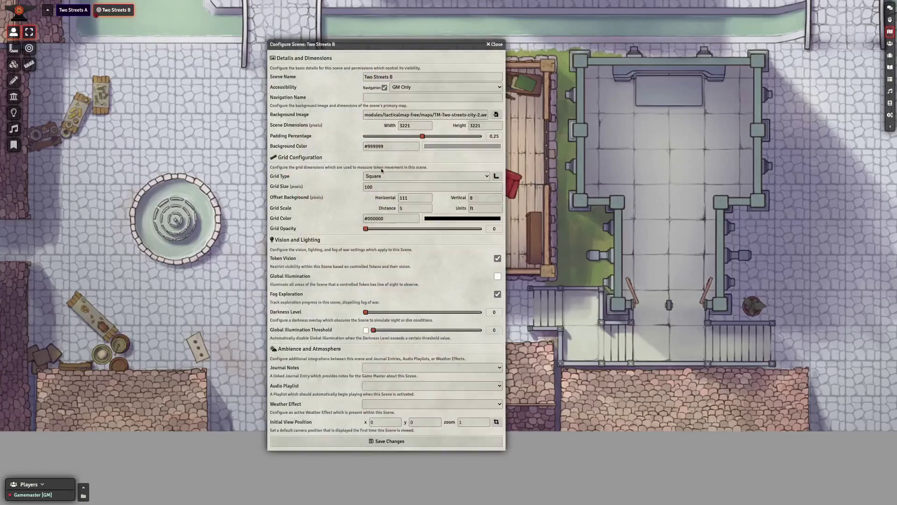
pyautogui.click(497, 176)
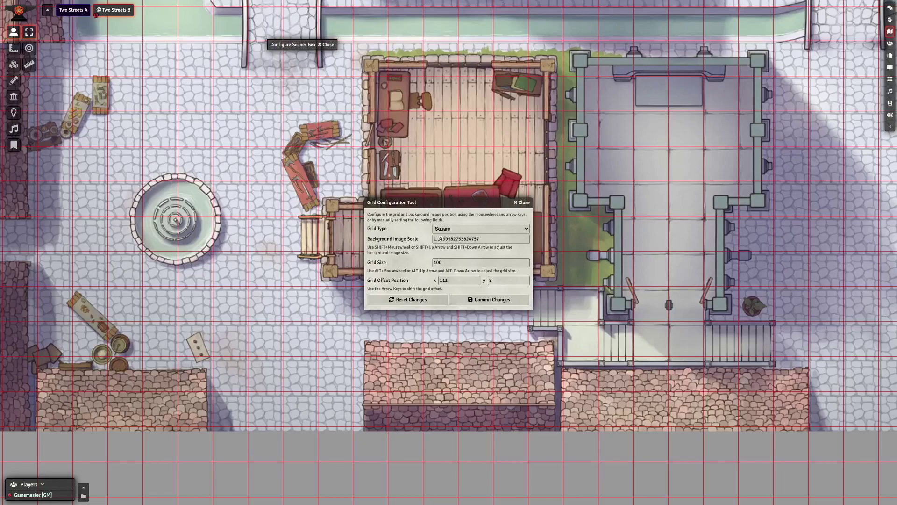
pyautogui.moveTo(440, 239); pyautogui.dragTo(482, 239)
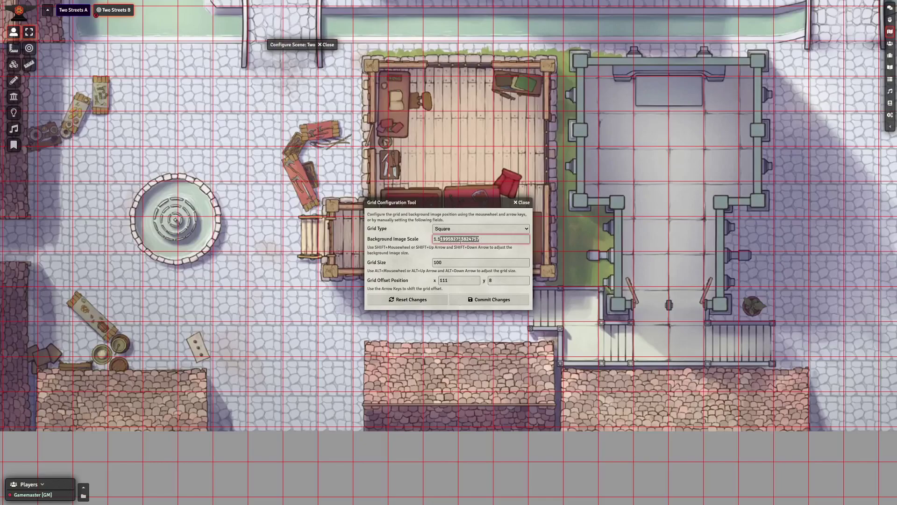
pyautogui.write('2')
# Align the lower part of the map with the grid by nudging the offset to x 117 and y 20.
pyautogui.moveTo(721, 325); pyautogui.dragTo(572, 315)
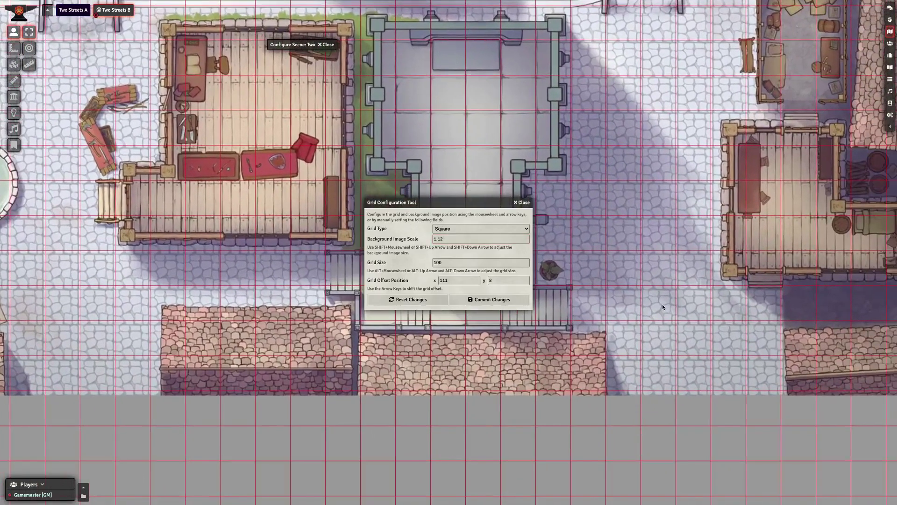
pyautogui.press('Down')
pyautogui.press('Down')
pyautogui.press('Down')
pyautogui.press('Down')
pyautogui.press('Down')
pyautogui.press('Down')
pyautogui.press('Down')
pyautogui.press('Down')
pyautogui.press('Down')
pyautogui.press('Down')
pyautogui.press('Down')
pyautogui.press('Down')
pyautogui.press('Right')
pyautogui.press('Right')
pyautogui.press('Right')
pyautogui.press('Right')
pyautogui.press('Right')
pyautogui.press('Right')
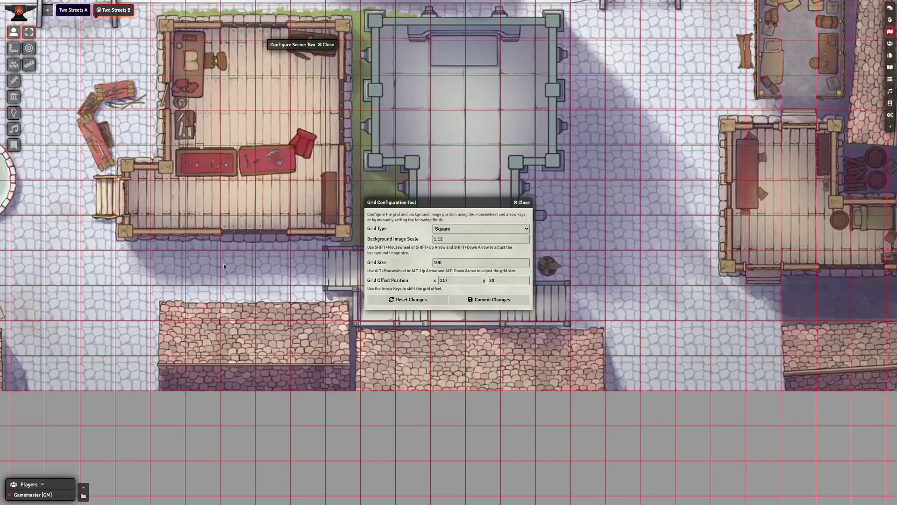
# Lower the background image scale of Two Streets B to 1.115.
pyautogui.click(442, 239)
pyautogui.write('5')
pyautogui.click(408, 252)
# Align the map with the grid by nudging the offset to x 105 and y 7.
pyautogui.press('Left')
pyautogui.press('Left')
pyautogui.press('Left')
pyautogui.press('Left')
pyautogui.press('Left')
pyautogui.press('Left')
pyautogui.press('Left')
pyautogui.press('Left')
pyautogui.press('Left')
pyautogui.press('Left')
pyautogui.press('Left')
pyautogui.press('Up')
pyautogui.press('Up')
pyautogui.press('Up')
pyautogui.press('Up')
pyautogui.press('Up')
pyautogui.press('Up')
pyautogui.press('Up')
pyautogui.press('Up')
pyautogui.press('Up')
pyautogui.press('Up')
pyautogui.press('Up')
pyautogui.press('Up')
pyautogui.press('Up')
pyautogui.press('Up')
pyautogui.press('Up')
pyautogui.press('Left')
pyautogui.press('Down')
pyautogui.press('Down')
pyautogui.moveTo(141, 113); pyautogui.dragTo(214, 194)
pyautogui.moveTo(108, 108); pyautogui.dragTo(270, 314)
pyautogui.moveTo(207, 88); pyautogui.dragTo(195, 116)
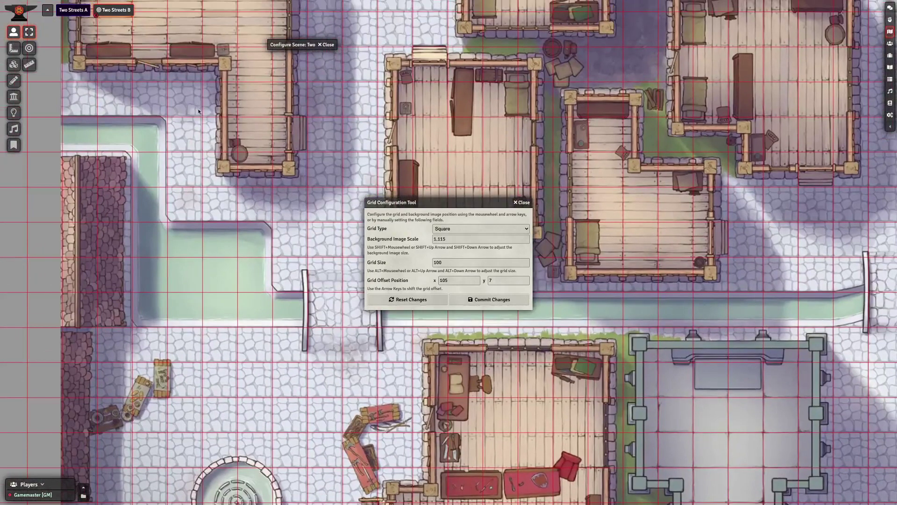
# Fine-tune the background image scale to 1.114 and nudge the offset to x 102 and y 2.
pyautogui.click(452, 238)
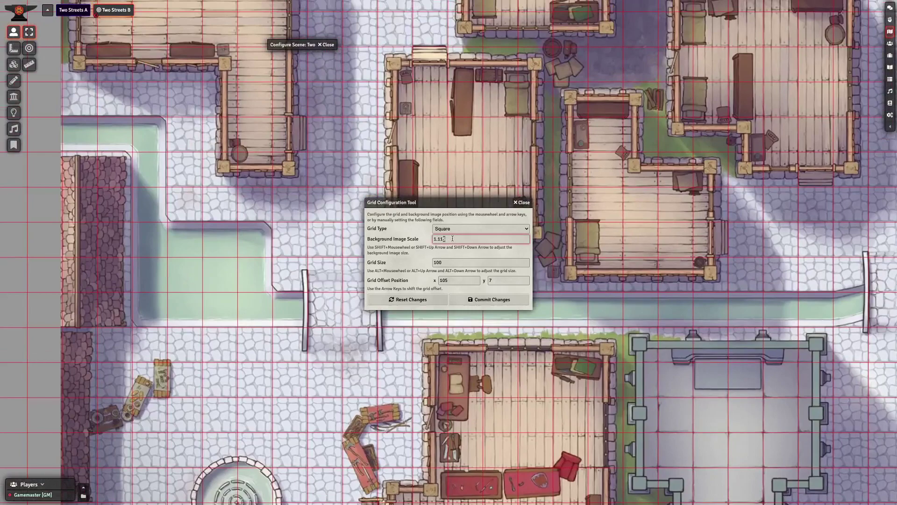
pyautogui.click(317, 190)
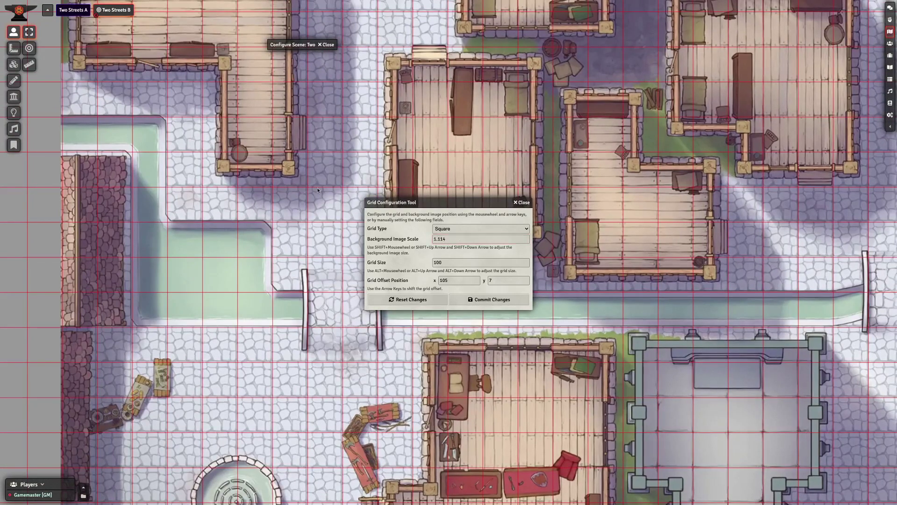
pyautogui.press('Up')
pyautogui.press('Up')
pyautogui.press('Up')
pyautogui.press('Up')
pyautogui.press('Left')
pyautogui.press('Left')
pyautogui.press('Left')
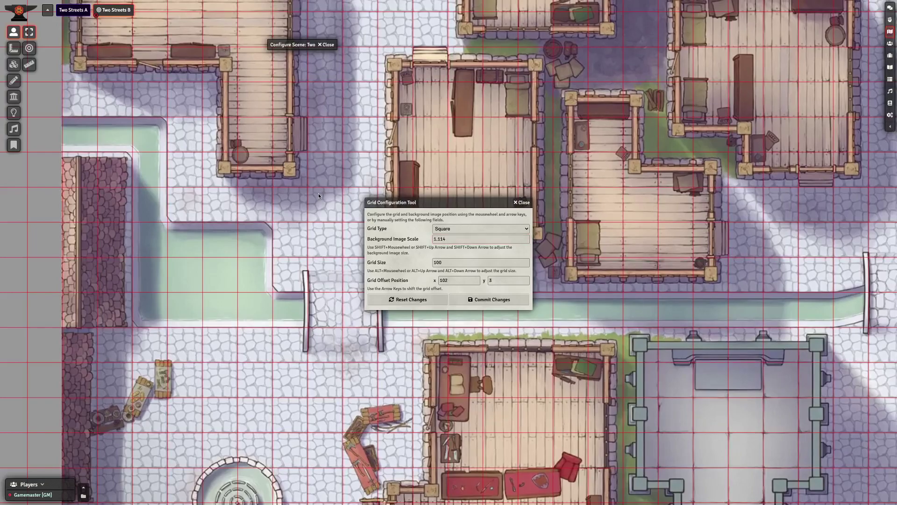
pyautogui.press('Up')
# Examine the grid alignment across the whole map, from the canal and stone building to the houses along its upper edge.
pyautogui.press('s')
pyautogui.press('d')
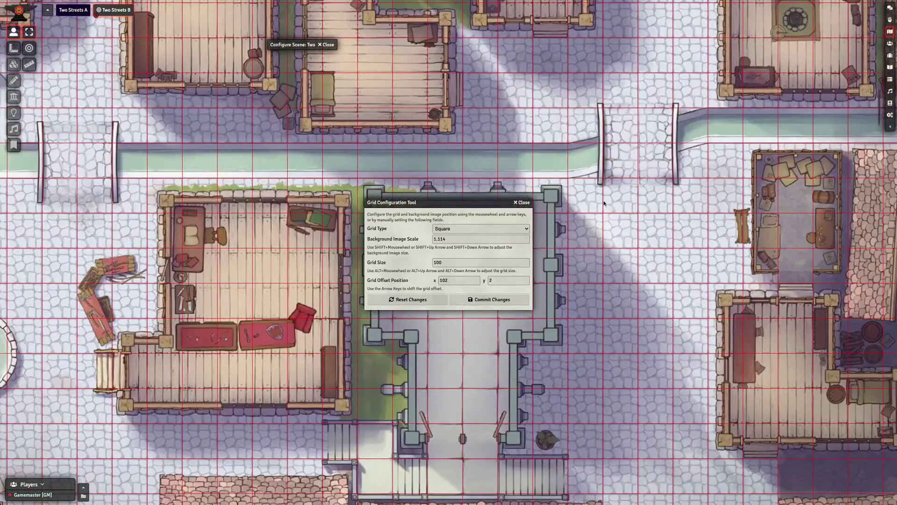
pyautogui.press('w')
pyautogui.press('a')
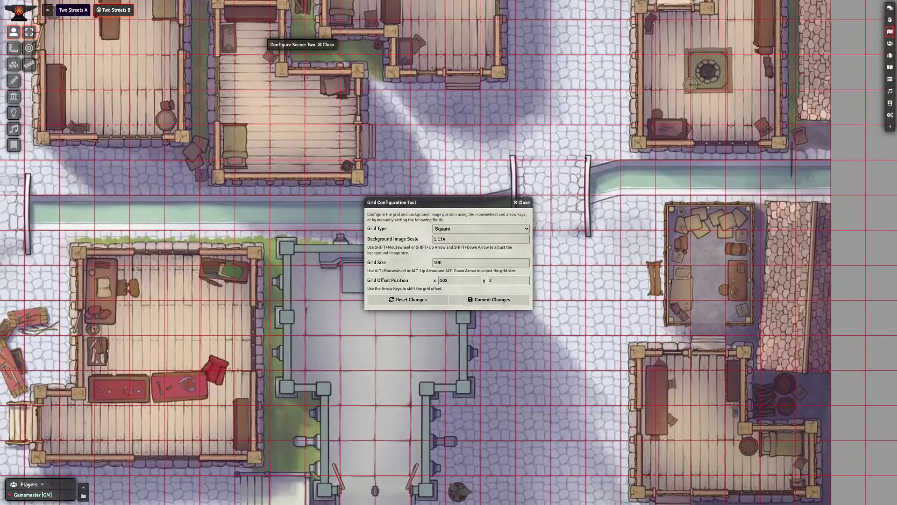
pyautogui.press('a')
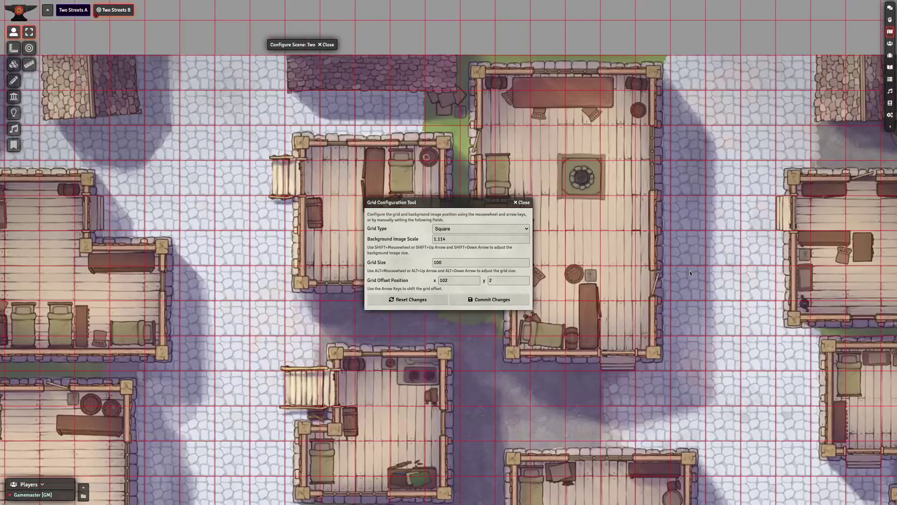
pyautogui.press('a')
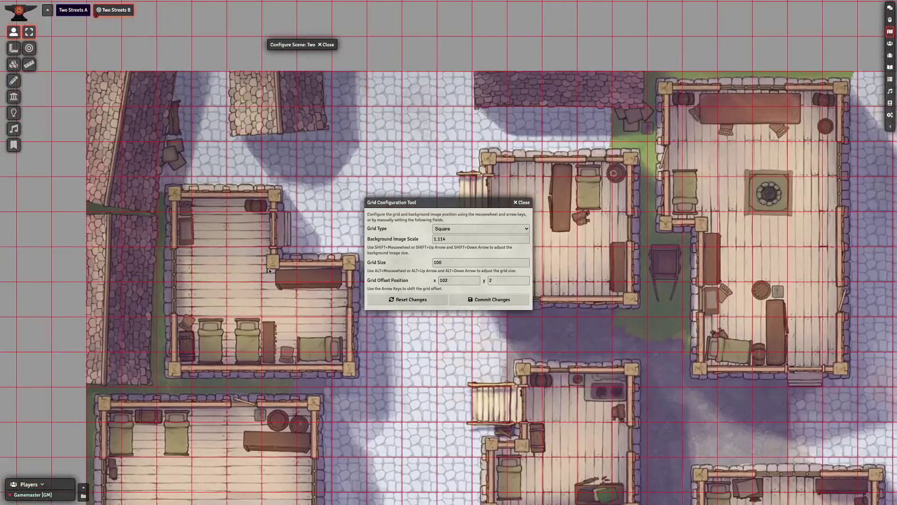
pyautogui.press('s')
pyautogui.press('d')
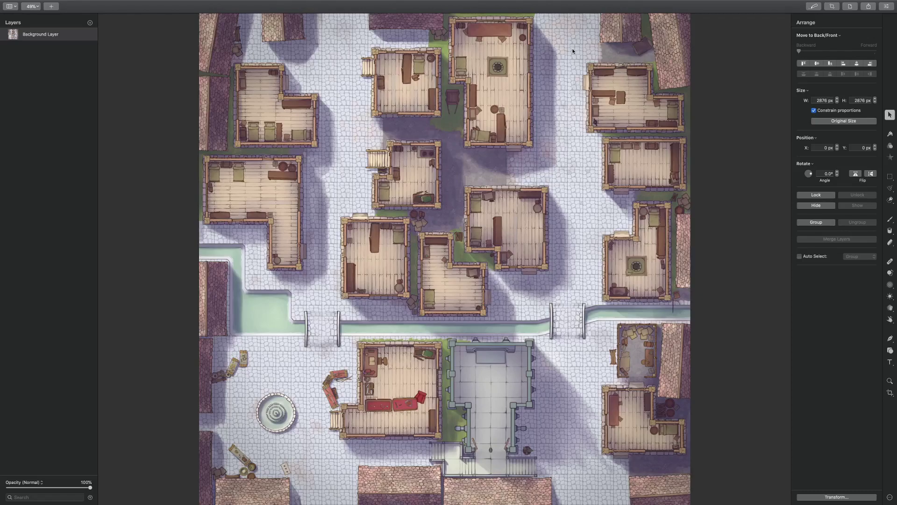
# In the image editor, resize the map image proportionally to 3200 pixels.
pyautogui.click(825, 100)
pyautogui.press('alt+super+i')
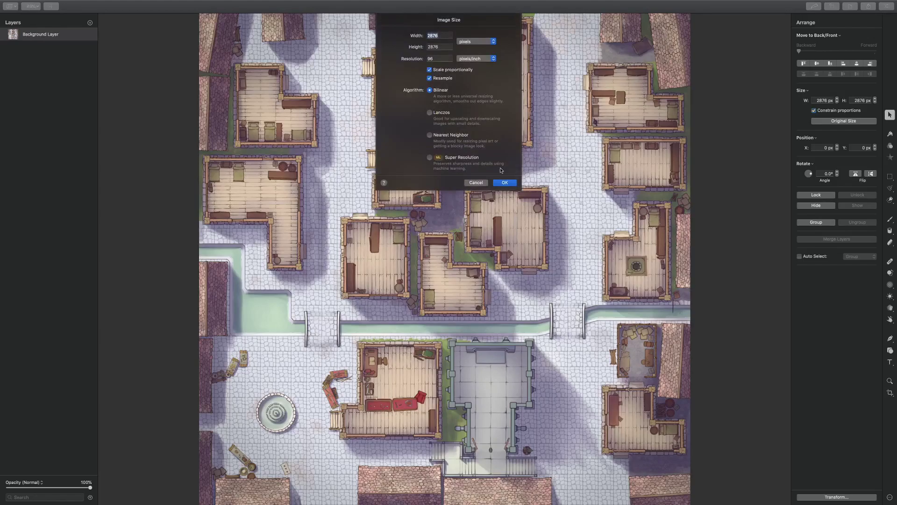
pyautogui.click(444, 48)
pyautogui.write('3200')
pyautogui.click(510, 183)
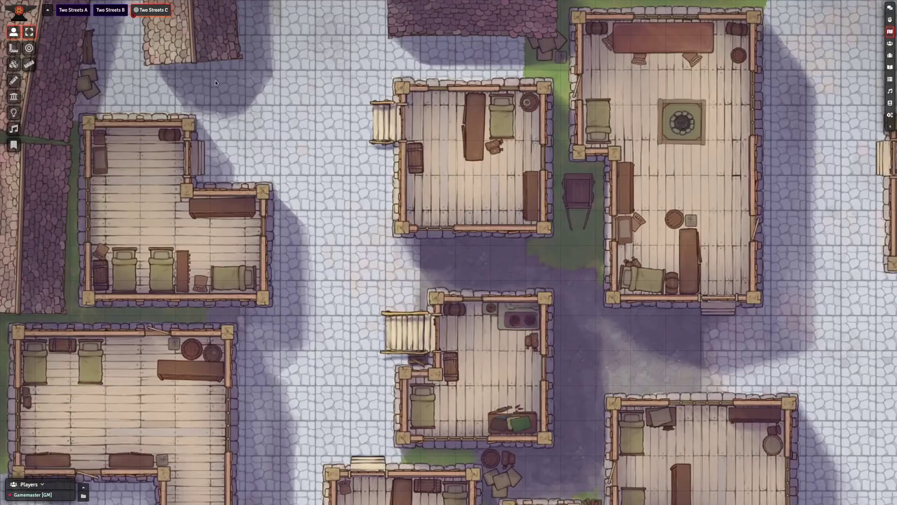
# Open the configuration of the Two Streets C scene, raise its grid opacity and save the changes.
pyautogui.rightClick(153, 13)
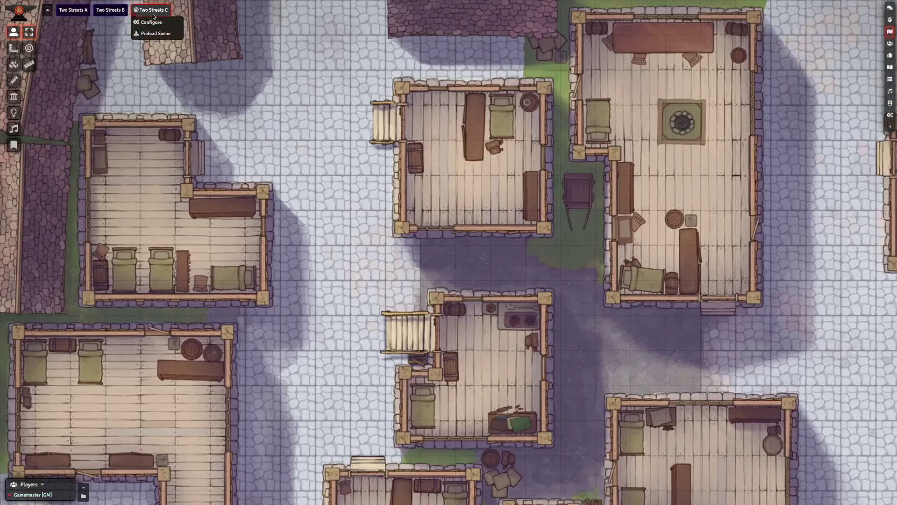
pyautogui.click(157, 24)
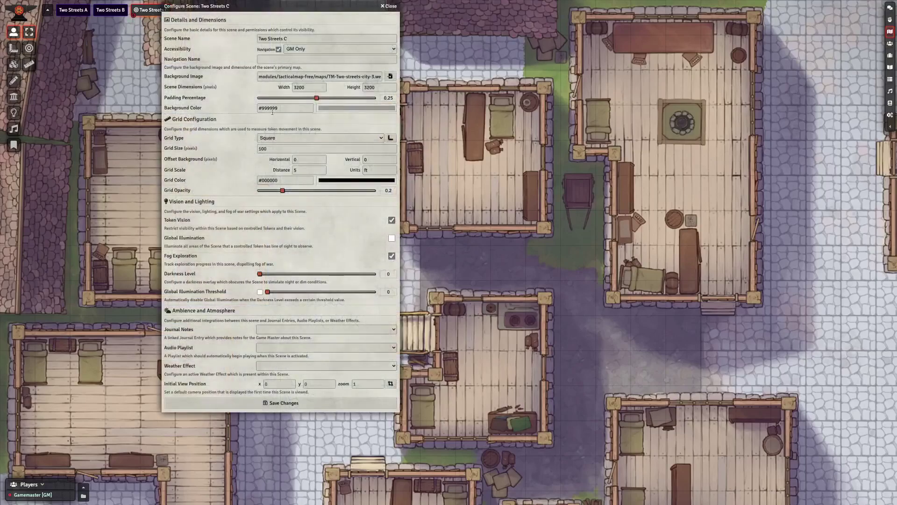
pyautogui.moveTo(269, 149); pyautogui.dragTo(255, 149)
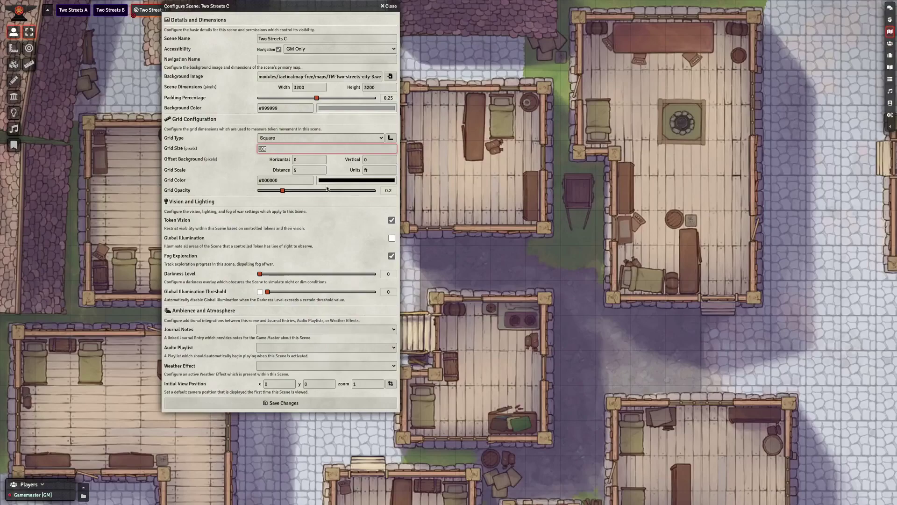
pyautogui.moveTo(326, 192); pyautogui.dragTo(367, 192)
pyautogui.click(326, 402)
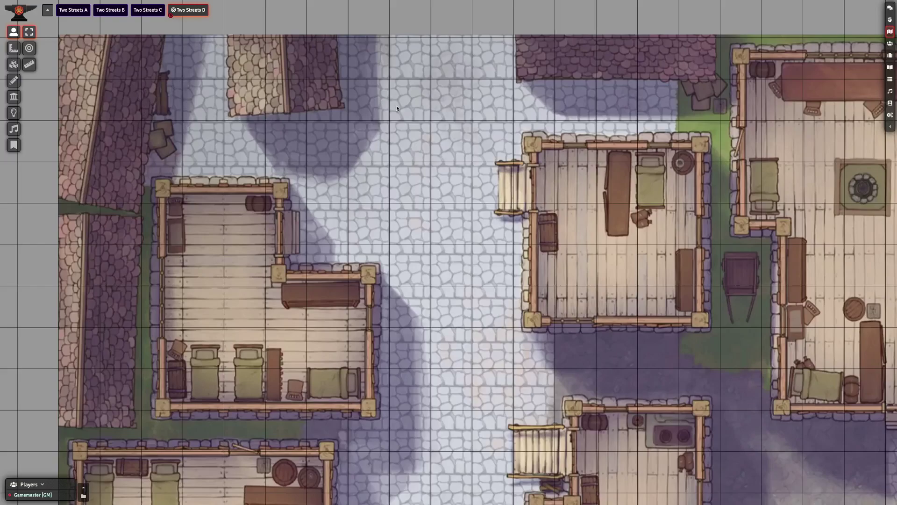
# Set the scene height of Two Streets D to 3300 pixels, save and accept the dimension change.
pyautogui.moveTo(655, 100); pyautogui.dragTo(384, 97)
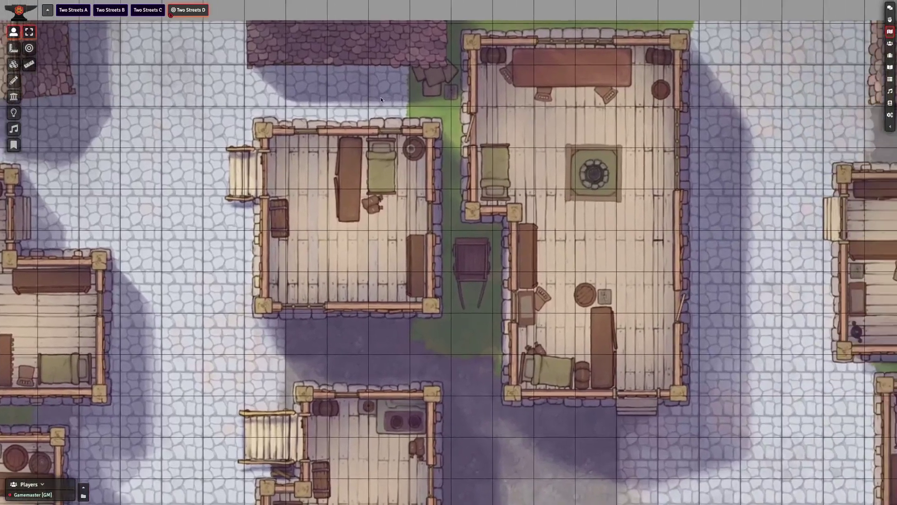
pyautogui.moveTo(596, 110); pyautogui.dragTo(362, 108)
pyautogui.moveTo(541, 108); pyautogui.dragTo(464, 111)
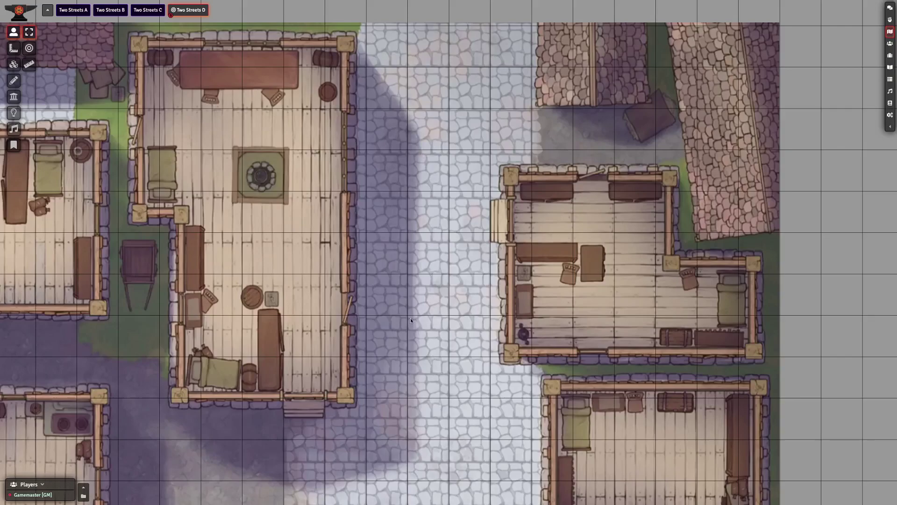
pyautogui.moveTo(278, 244); pyautogui.dragTo(538, 276)
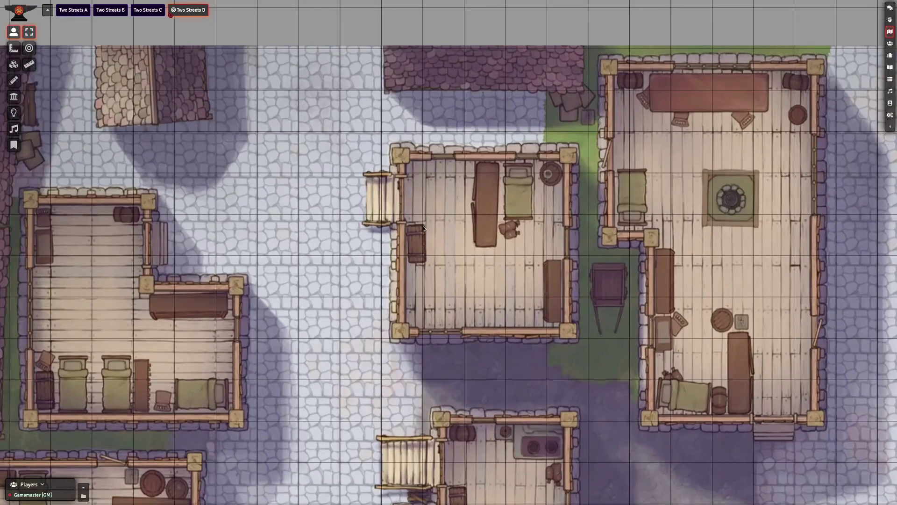
pyautogui.press('Left')
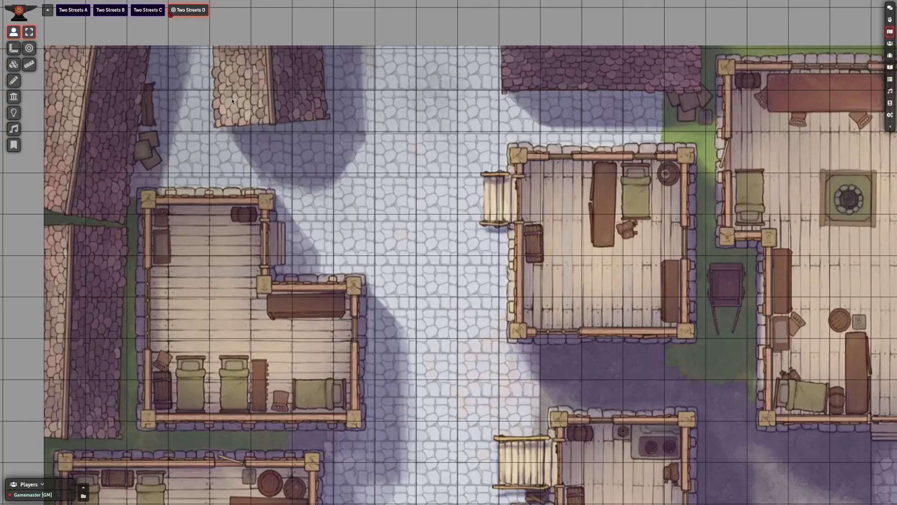
pyautogui.rightClick(195, 20)
pyautogui.click(196, 29)
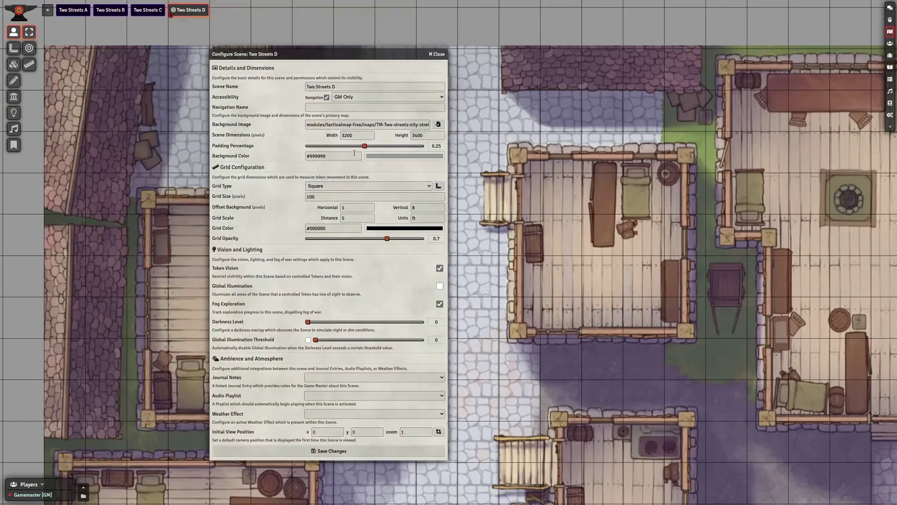
pyautogui.click(354, 136)
pyautogui.click(431, 135)
pyautogui.click(405, 453)
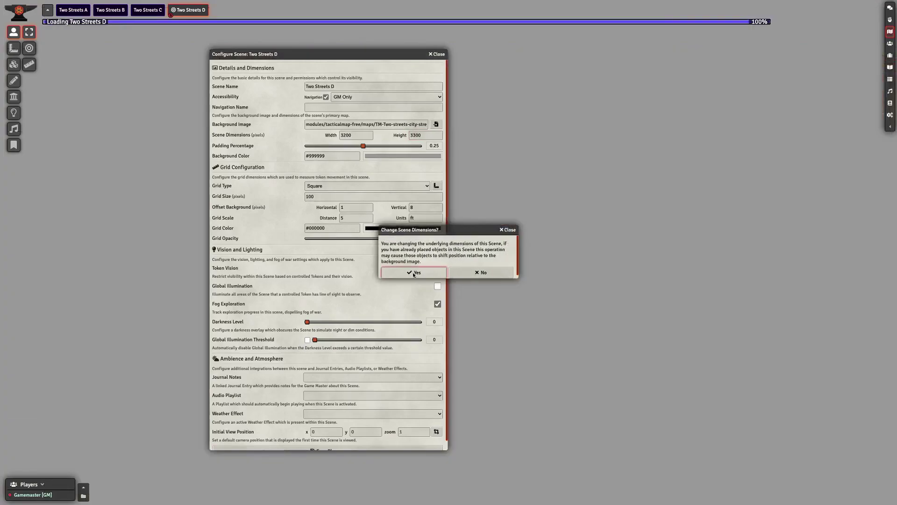
pyautogui.click(413, 273)
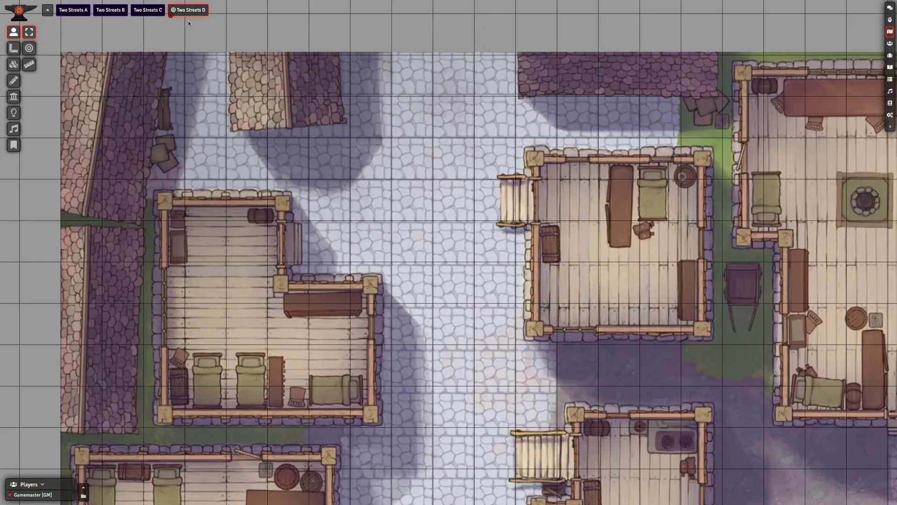
# Set the scene height of Two Streets D to 3200 pixels, save and accept the dimension change.
pyautogui.rightClick(189, 14)
pyautogui.click(196, 21)
pyautogui.click(415, 135)
pyautogui.press('BackSpace')
pyautogui.write('200')
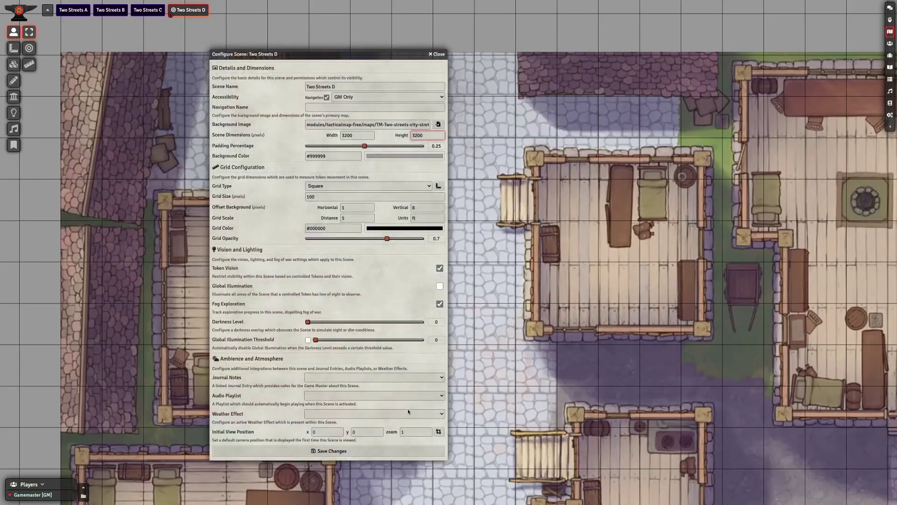
pyautogui.click(419, 450)
pyautogui.click(472, 280)
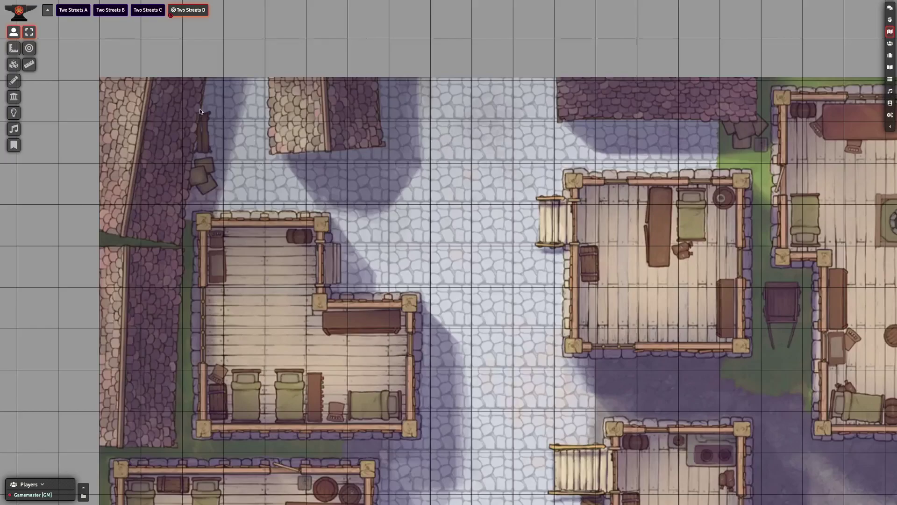
# Examine the alignment of Two Streets D in the Grid Configuration Tool, closing it without committing changes.
pyautogui.rightClick(196, 12)
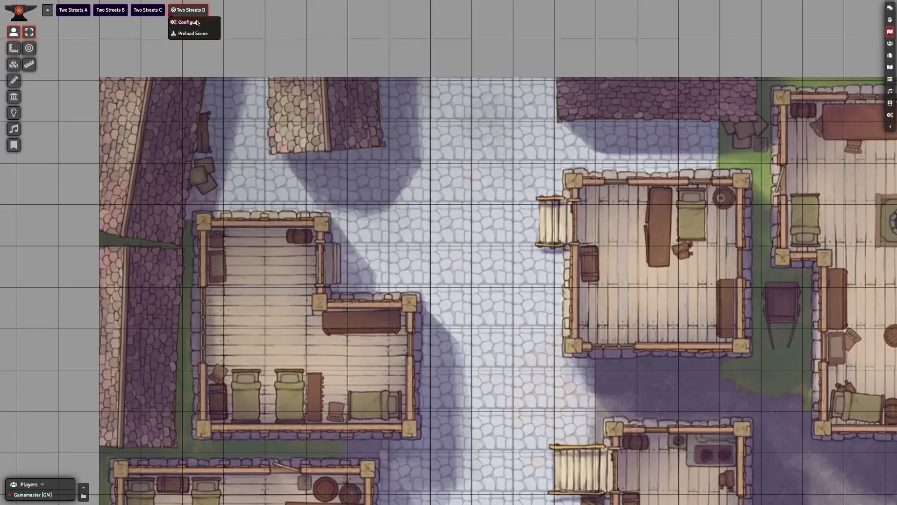
pyautogui.click(187, 22)
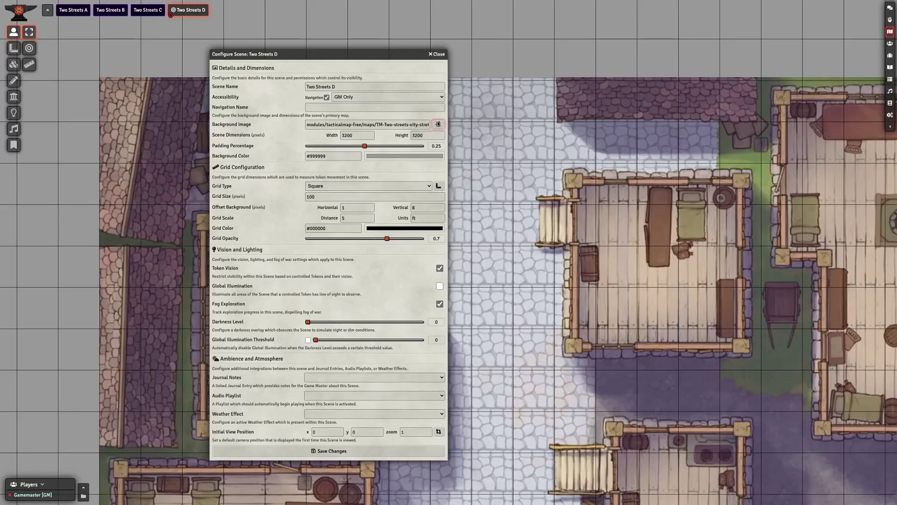
pyautogui.click(439, 186)
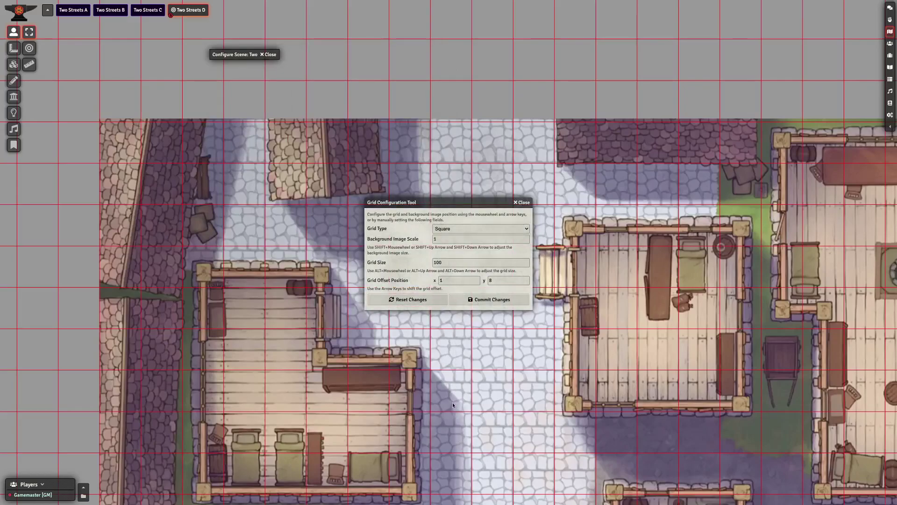
pyautogui.press('s')
pyautogui.press('d')
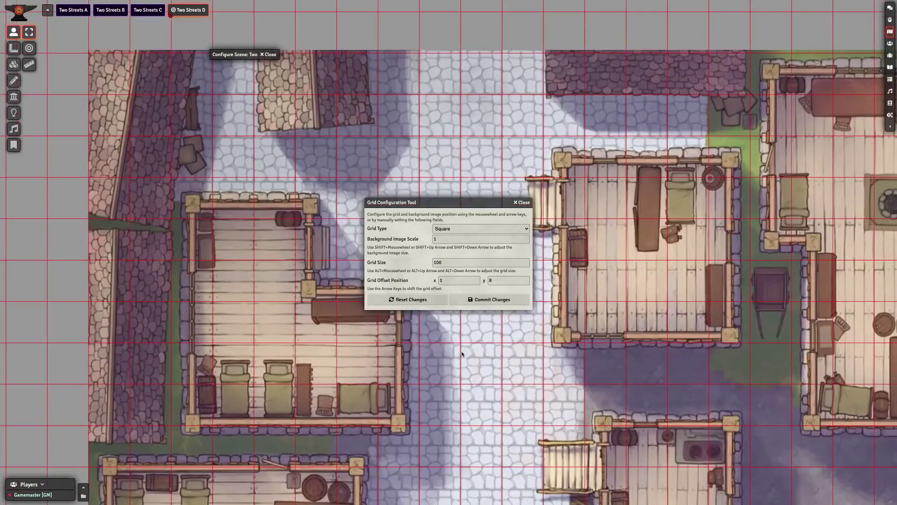
pyautogui.press('w')
pyautogui.press('a')
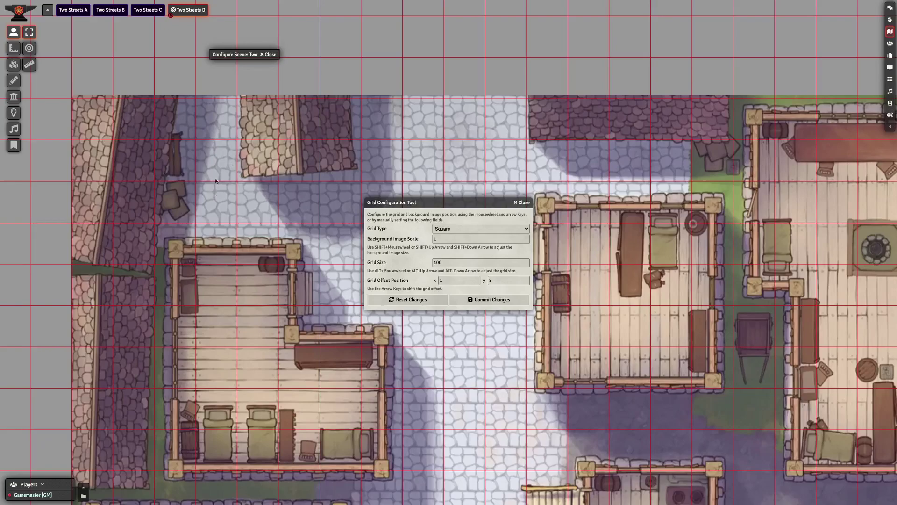
pyautogui.click(520, 203)
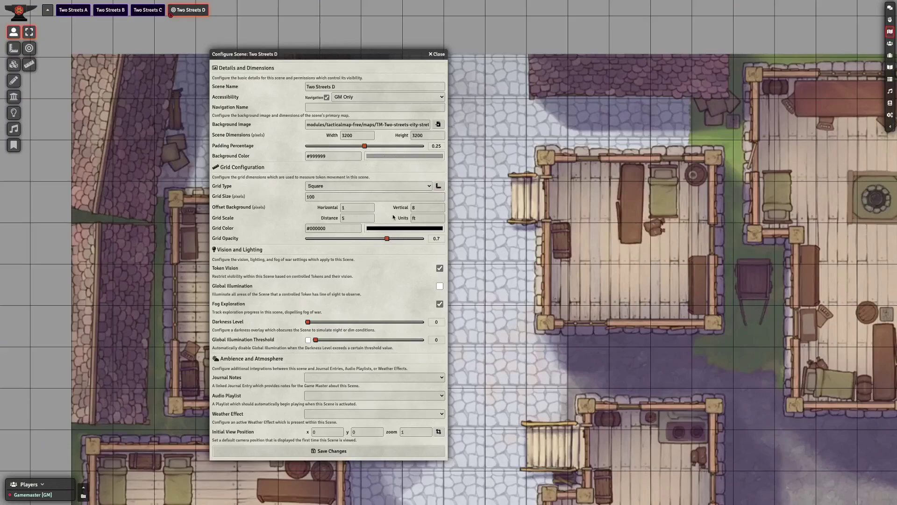
# Set the horizontal and vertical background offsets of Two Streets D to 0, save and accept the dimension change.
pyautogui.doubleClick(422, 207)
pyautogui.click(423, 208)
pyautogui.doubleClick(351, 208)
pyautogui.doubleClick(425, 207)
pyautogui.write('0')
pyautogui.click(386, 214)
pyautogui.click(405, 452)
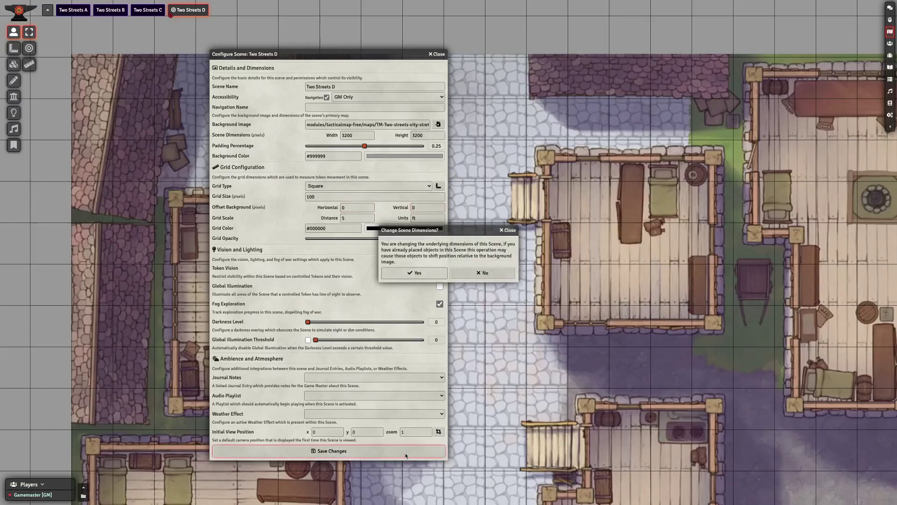
pyautogui.click(411, 273)
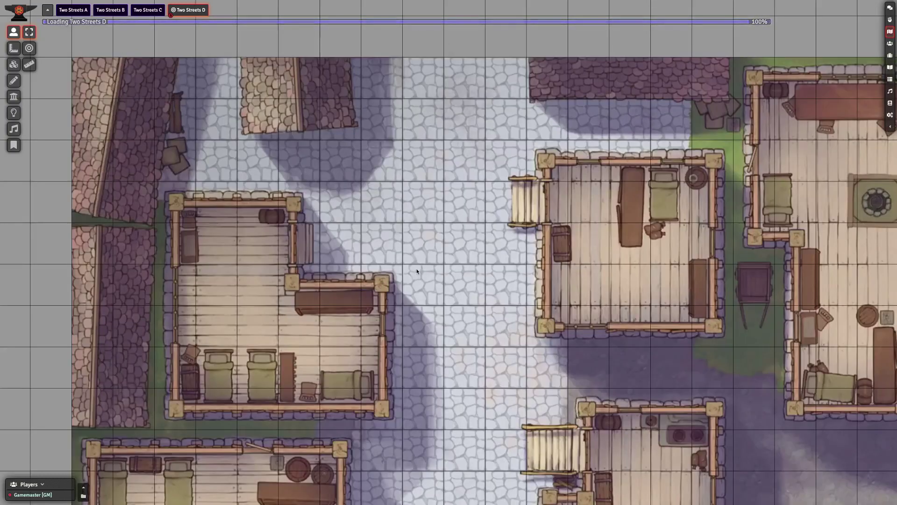